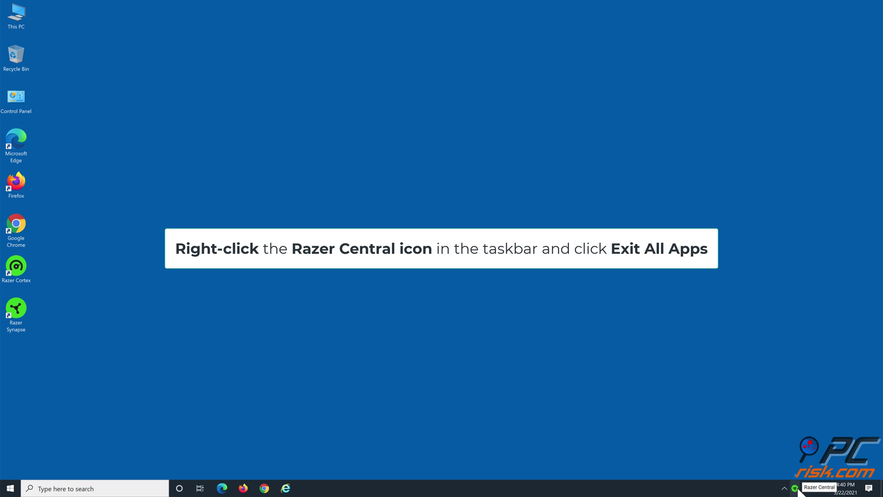
# - Exit all Razer apps from the Razer Central tray icon's menu
pyautogui.rightClick(796, 488)
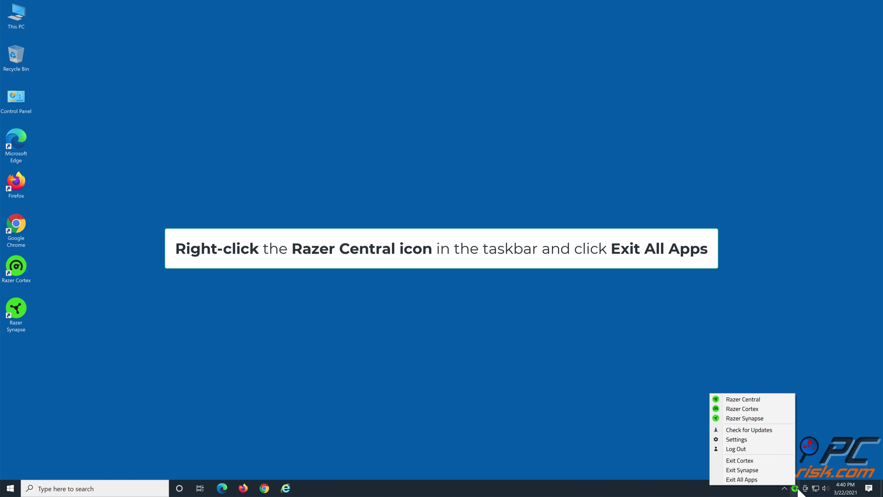
pyautogui.click(764, 479)
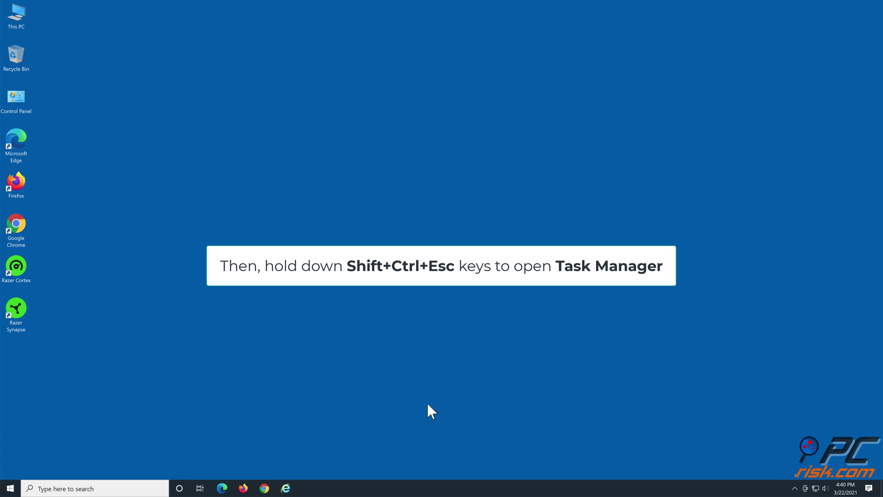
# - Open Task Manager in full-details view and end the GameManagerService process
pyautogui.hotkey('ctrl', 'shift', 'Escape')
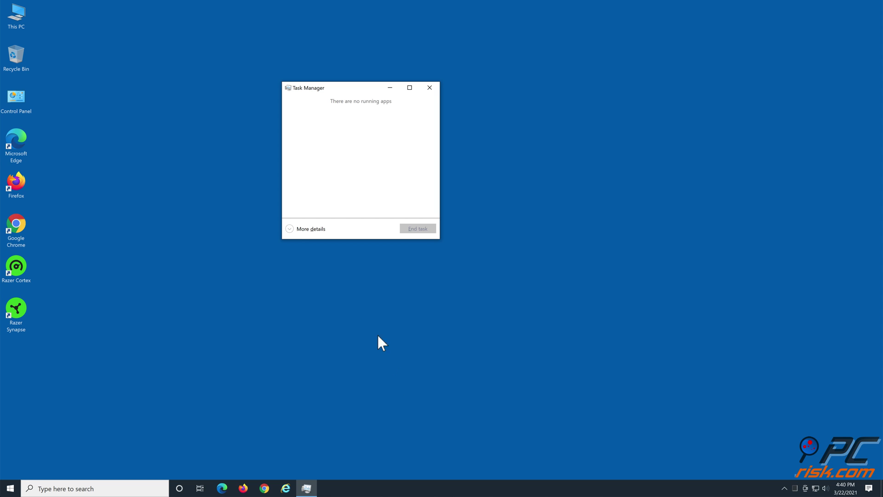
pyautogui.click(293, 230)
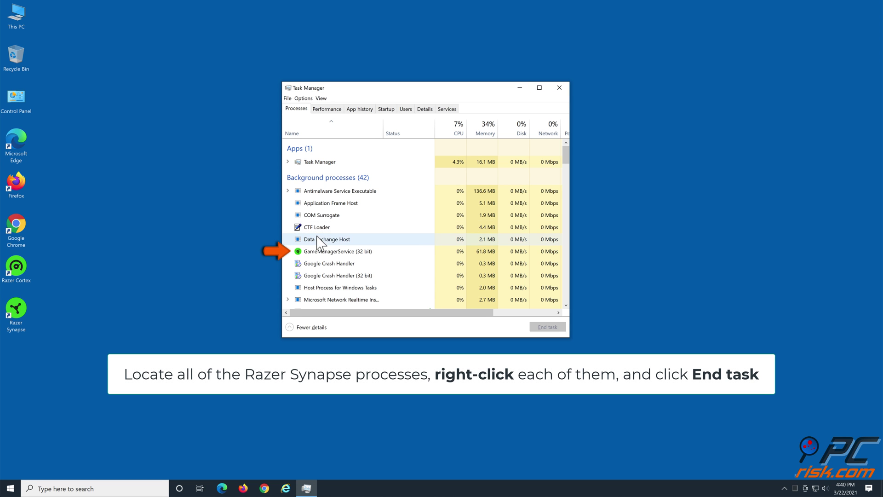
pyautogui.rightClick(375, 252)
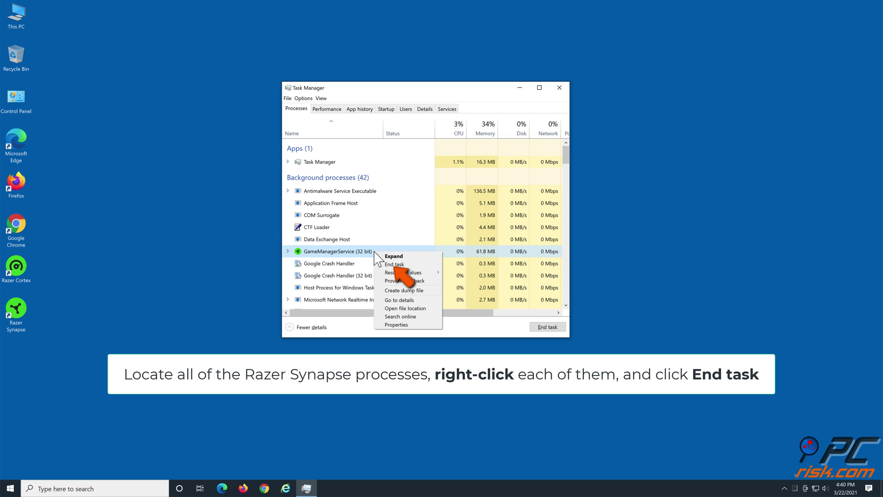
pyautogui.click(406, 265)
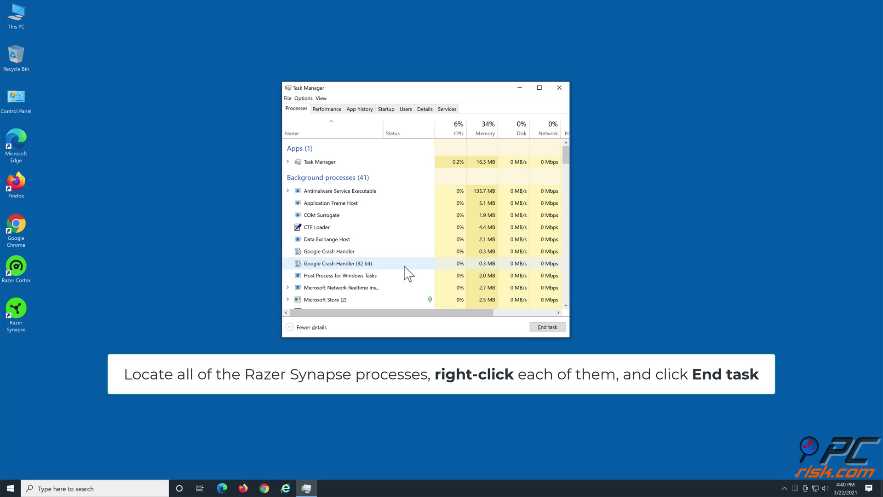
pyautogui.scroll(-4, 405, 271)
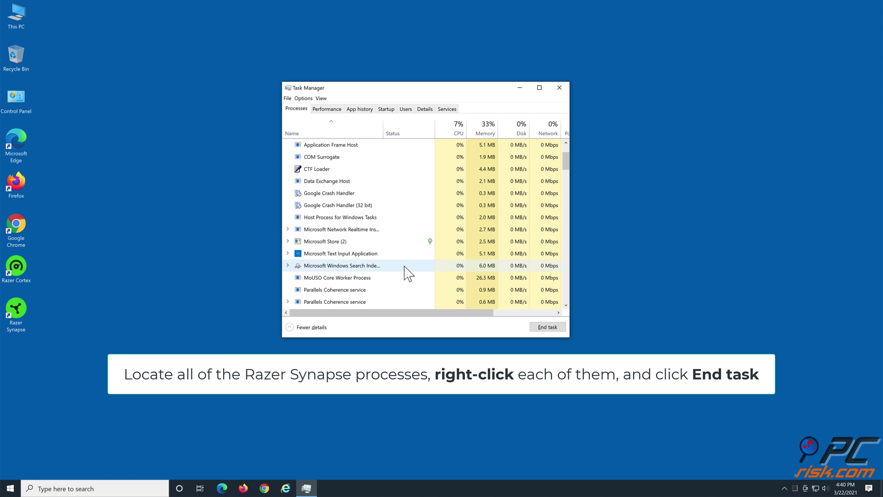
pyautogui.scroll(-6, 405, 272)
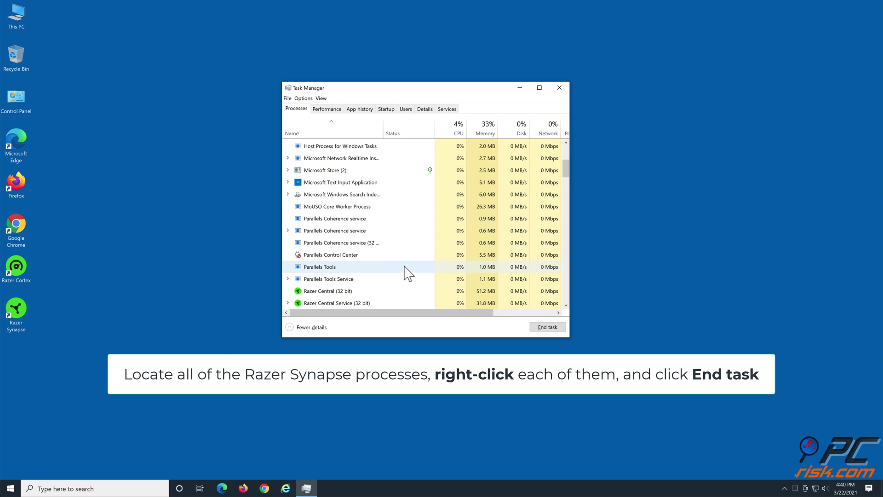
pyautogui.scroll(-3, 406, 273)
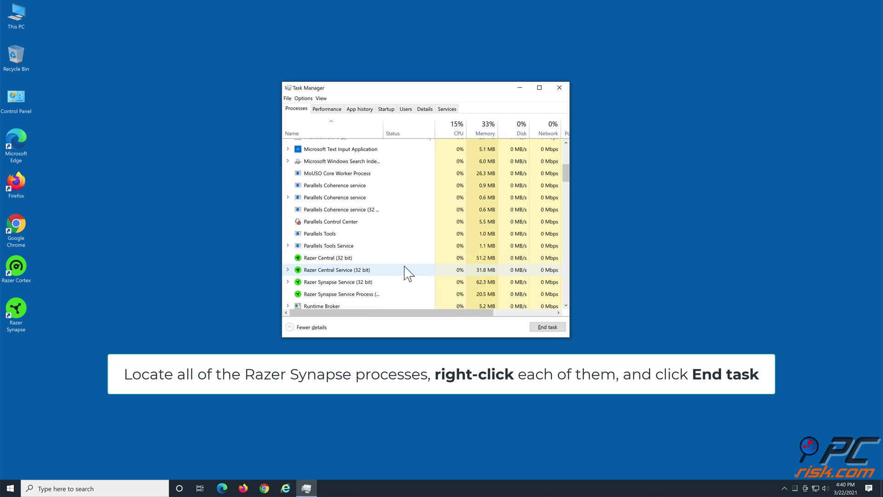
# - End Razer Central (32 bit), Razer Central Service, Razer Synapse Service and Razer Synapse Service Process
pyautogui.rightClick(361, 253)
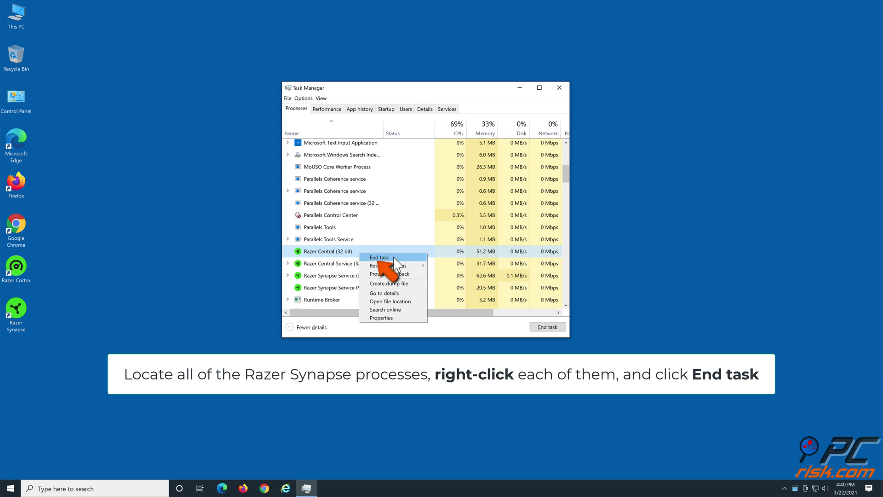
pyautogui.click(391, 258)
pyautogui.rightClick(379, 253)
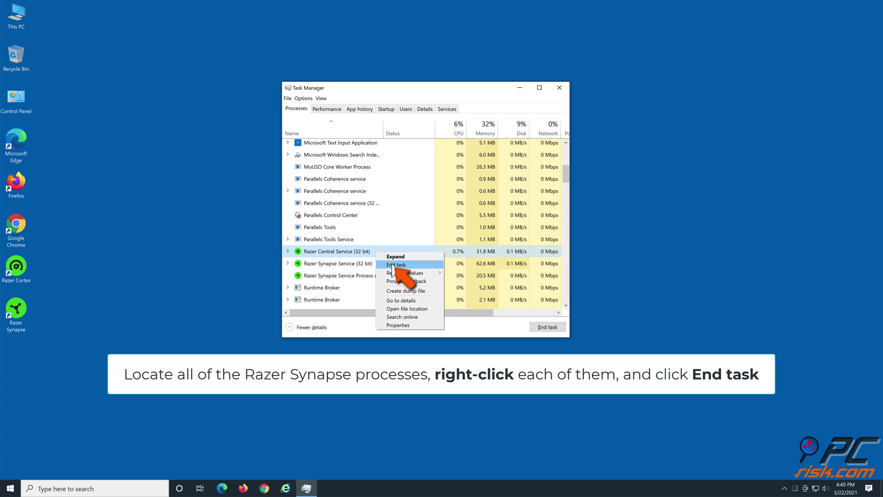
pyautogui.click(392, 265)
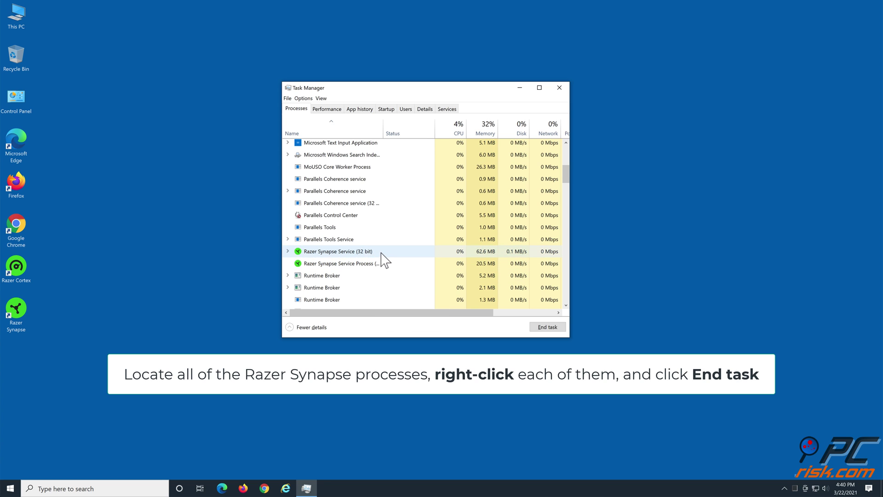
pyautogui.rightClick(379, 253)
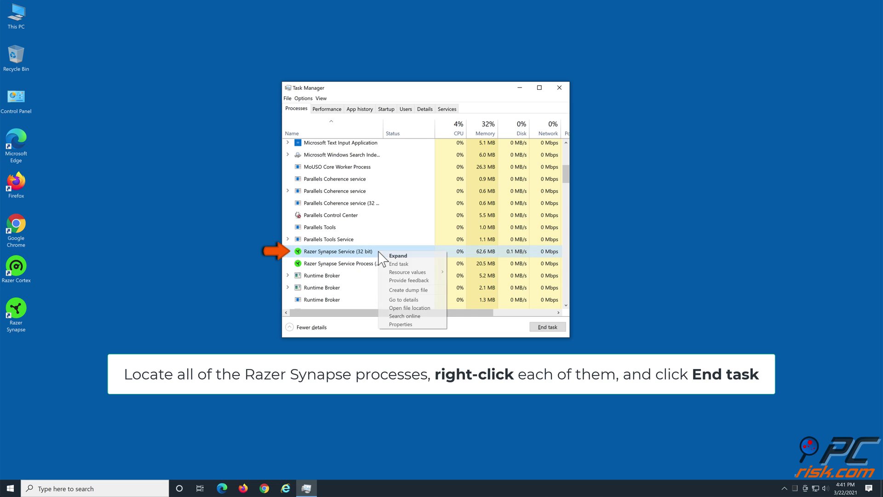
pyautogui.click(408, 266)
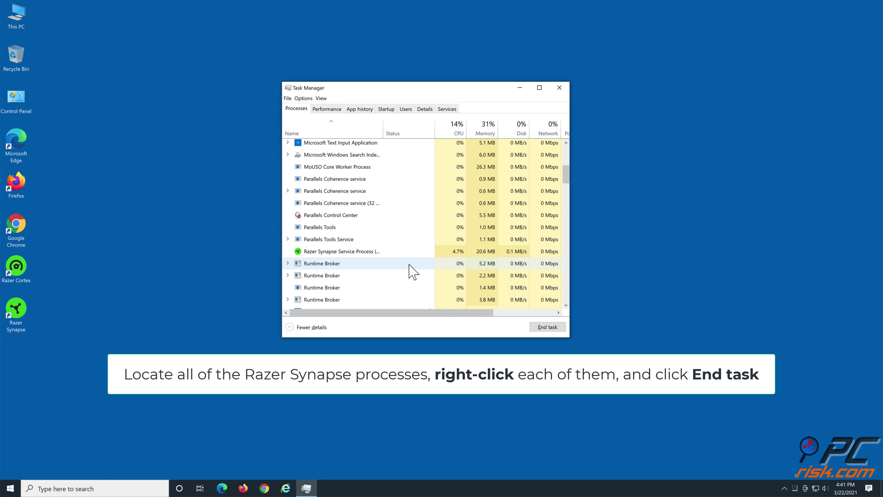
pyautogui.rightClick(390, 258)
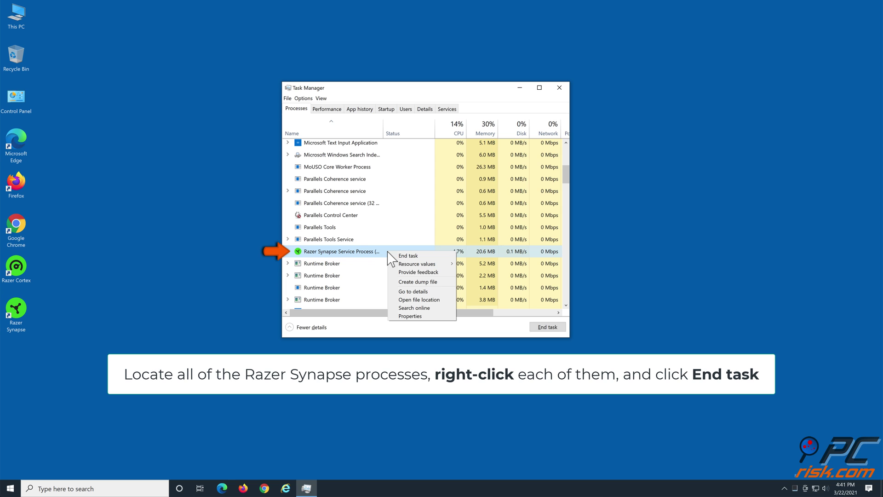
pyautogui.click(414, 256)
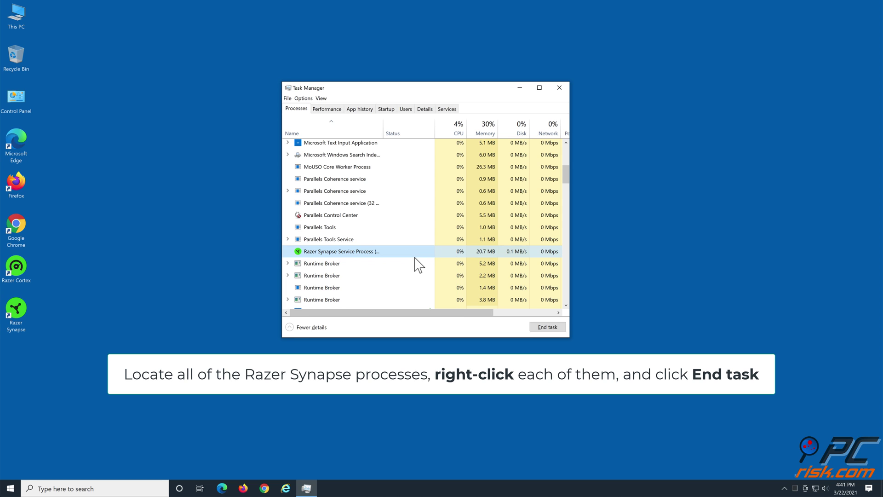
# - End the restarted GameManagerService process again and close Task Manager
pyautogui.scroll(-2, 408, 257)
pyautogui.scroll(-3, 408, 258)
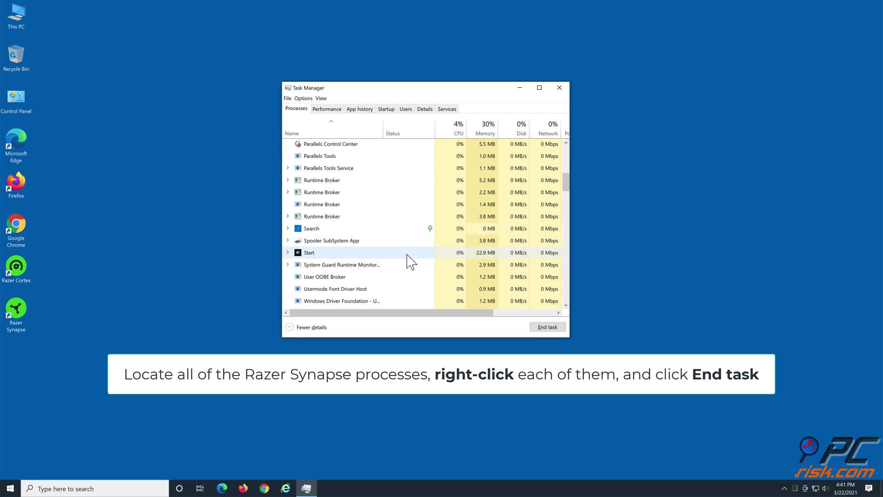
pyautogui.scroll(-1, 411, 262)
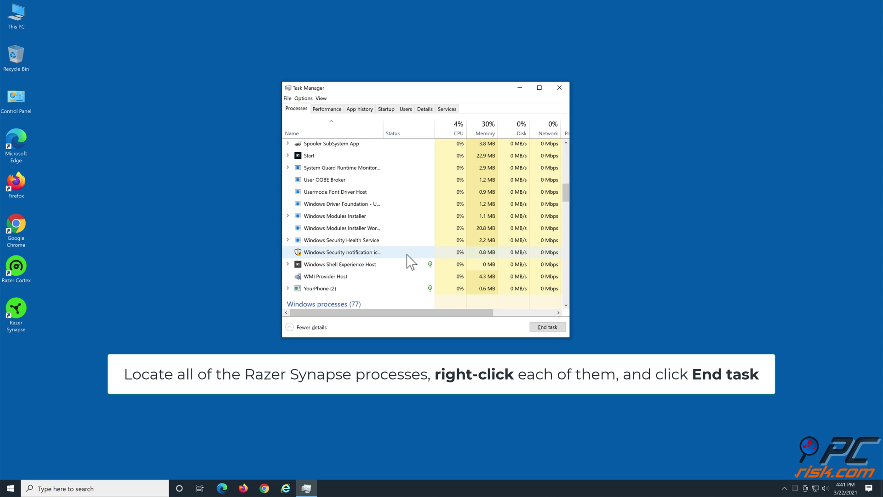
pyautogui.scroll(5, 411, 262)
pyautogui.scroll(6, 409, 259)
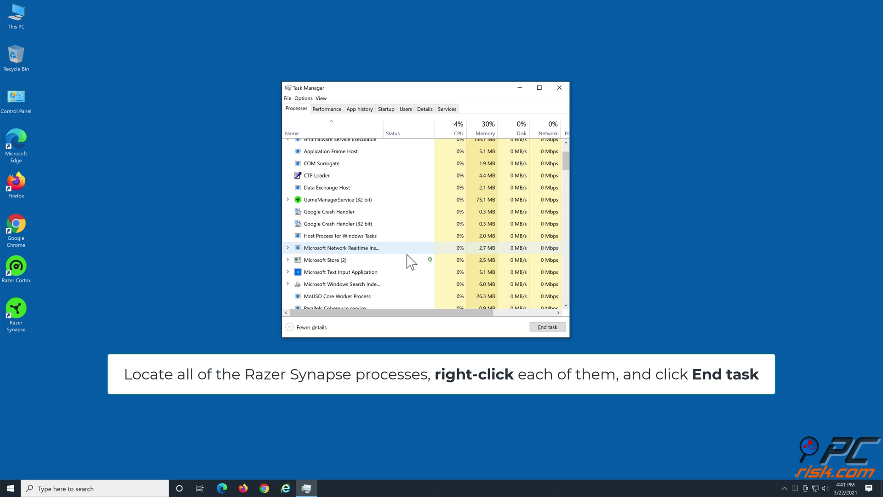
pyautogui.rightClick(350, 253)
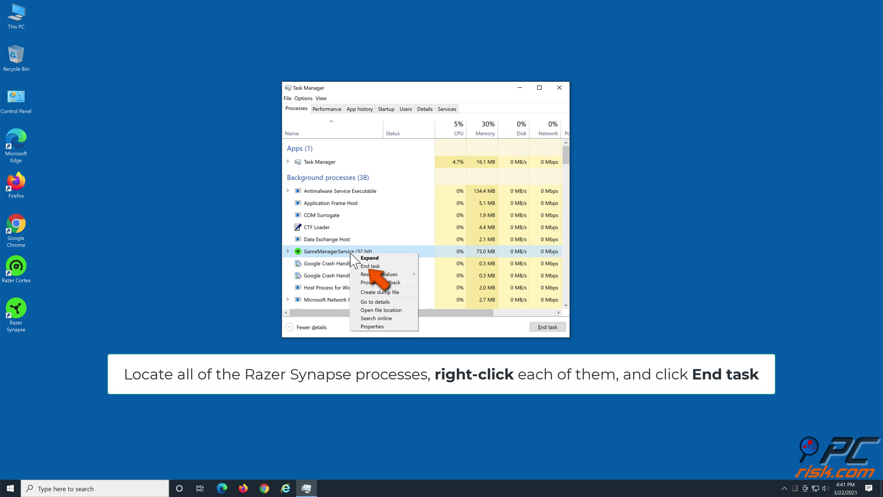
pyautogui.click(384, 265)
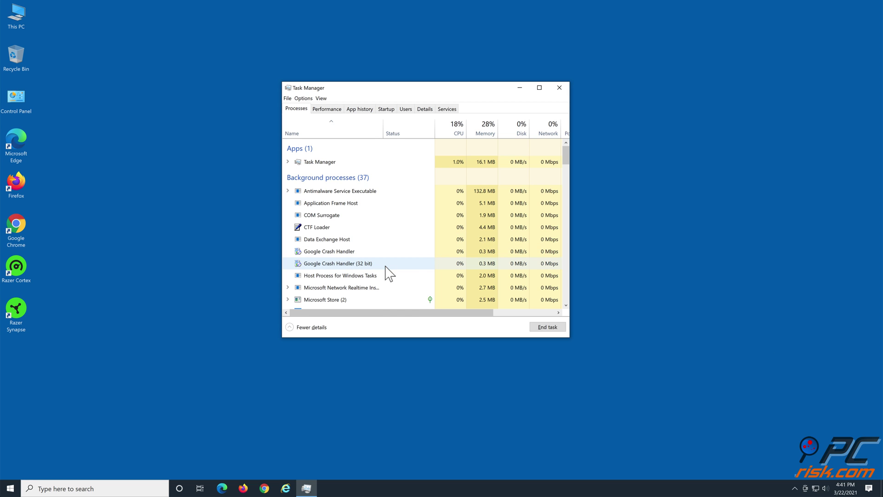
pyautogui.click(559, 88)
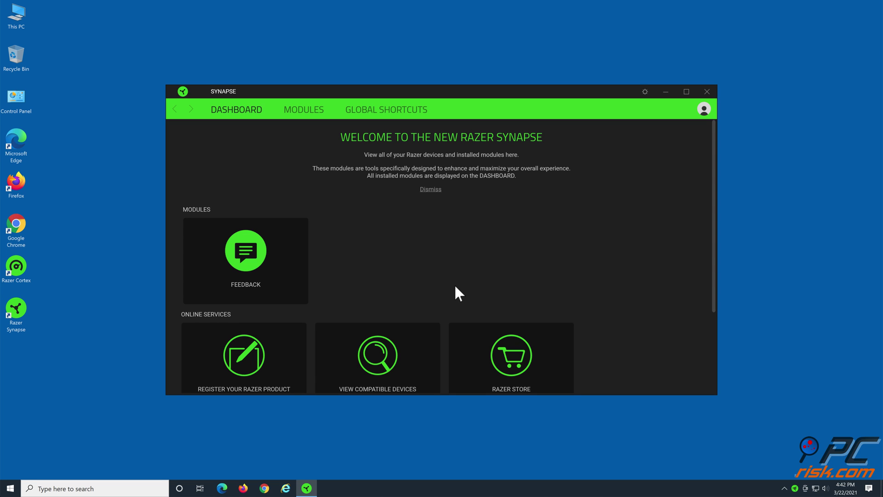
pyautogui.click(707, 91)
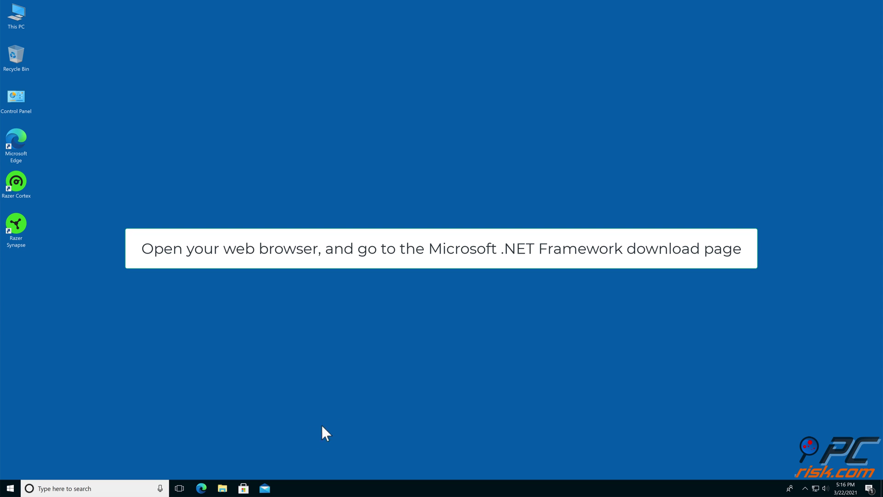
pyautogui.click(206, 488)
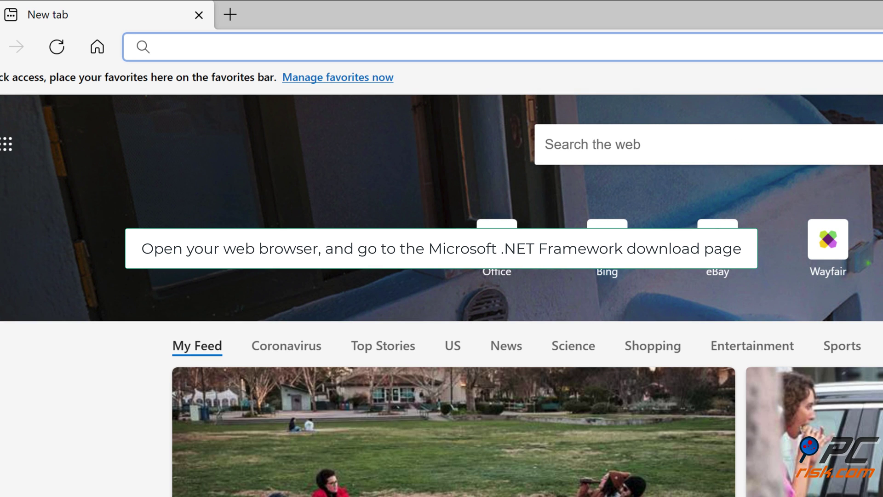
pyautogui.write('https://dotne')
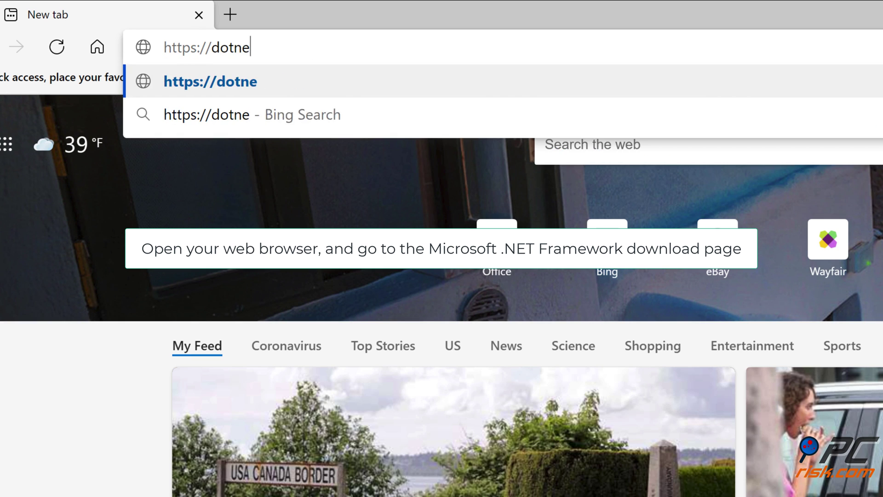
pyautogui.write('t.microsoft.com/')
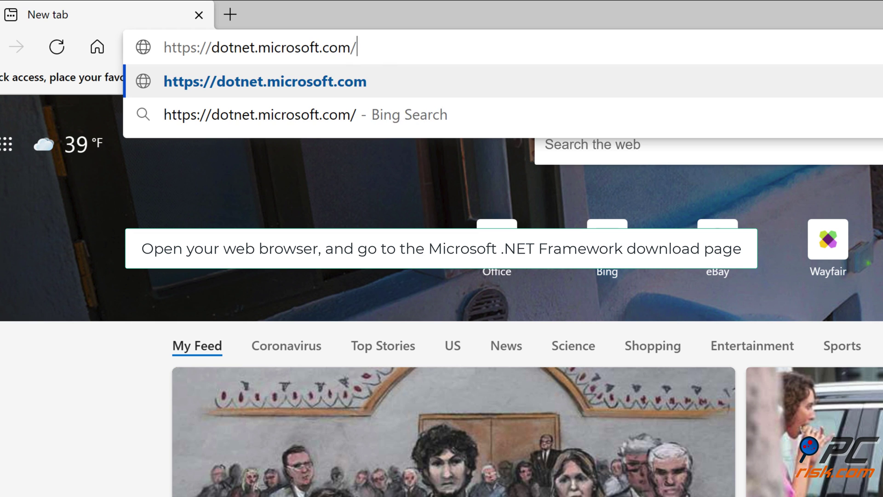
pyautogui.write('download/dotnet')
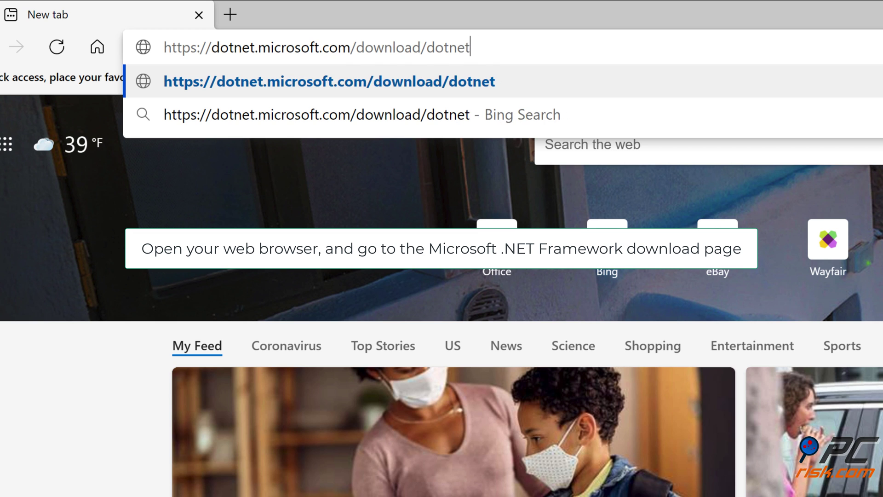
pyautogui.write('-framework')
pyautogui.press('Return')
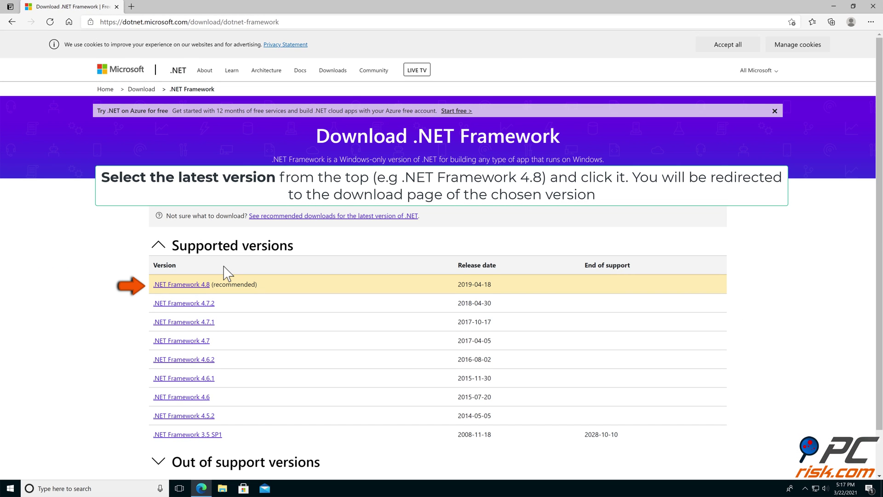
# - Download the .NET Framework 4.8 Runtime installer, run ndp48-web.exe, and minimize Edge
pyautogui.click(185, 286)
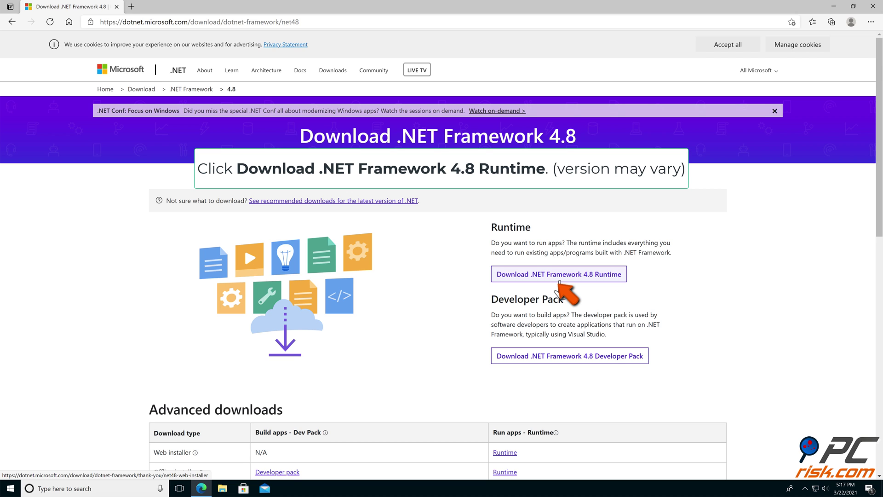
pyautogui.click(560, 280)
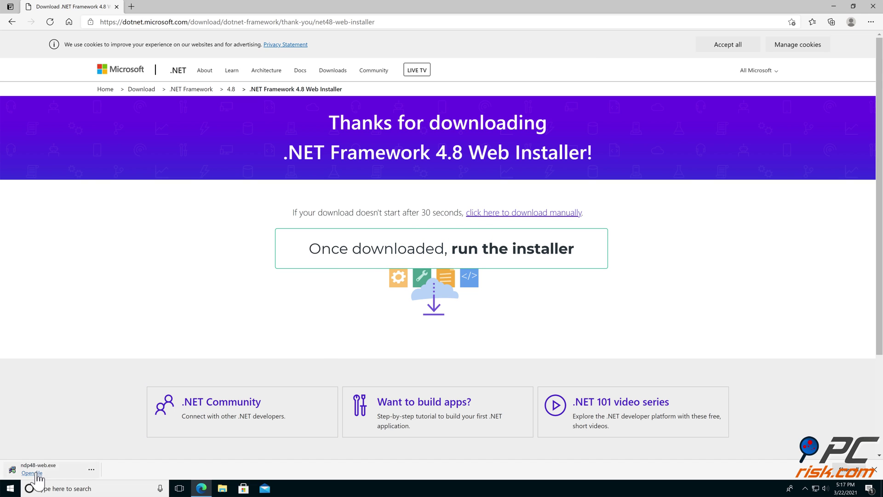
pyautogui.click(37, 473)
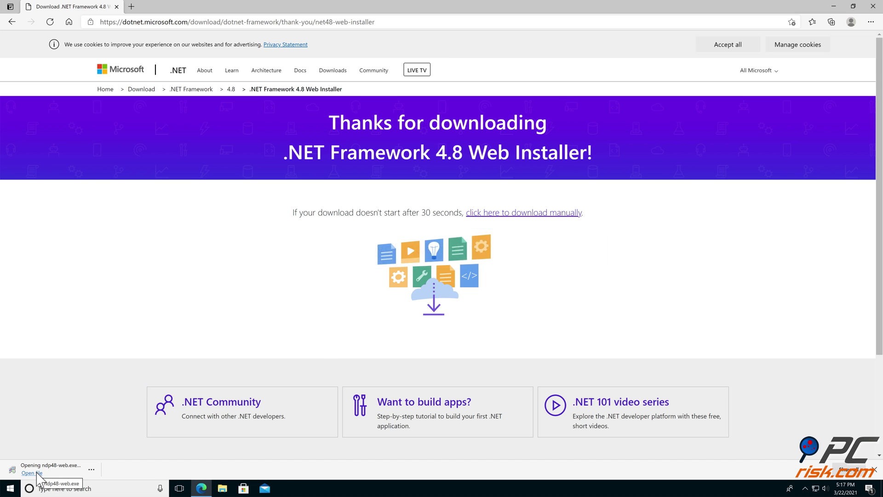
pyautogui.click(873, 6)
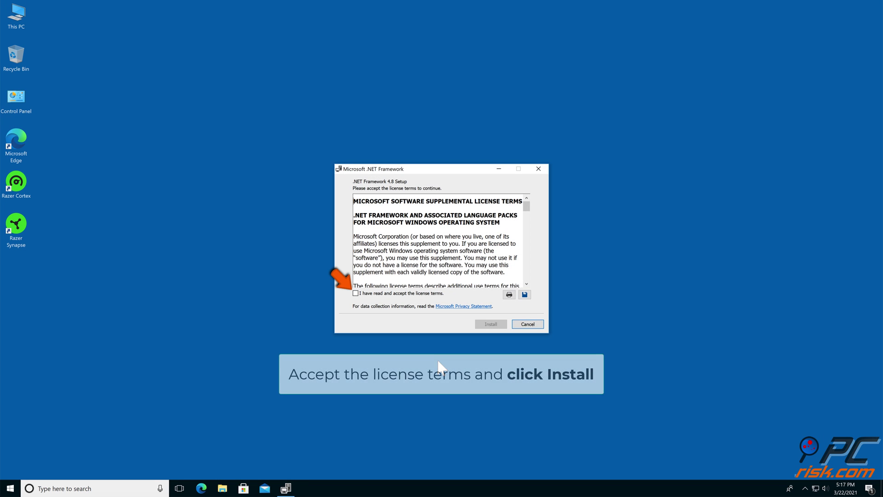
# - Accept the license terms, install .NET Framework 4.8, and finish the setup
pyautogui.click(355, 293)
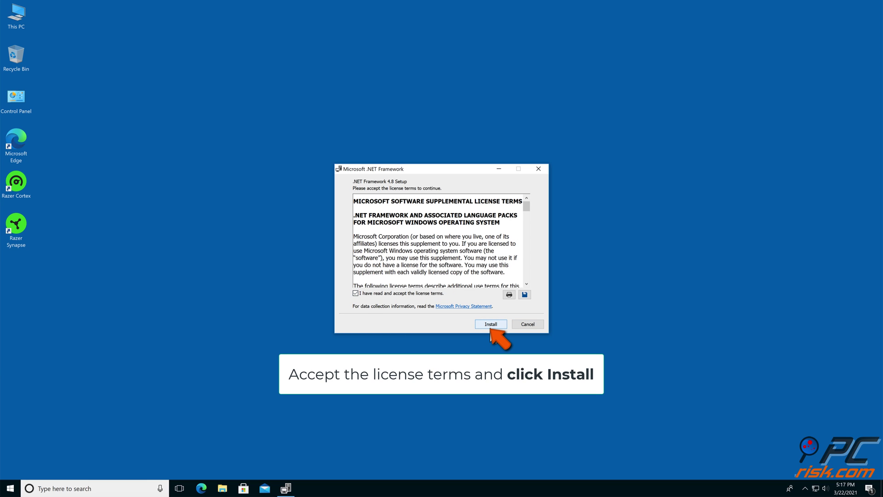
pyautogui.click(489, 326)
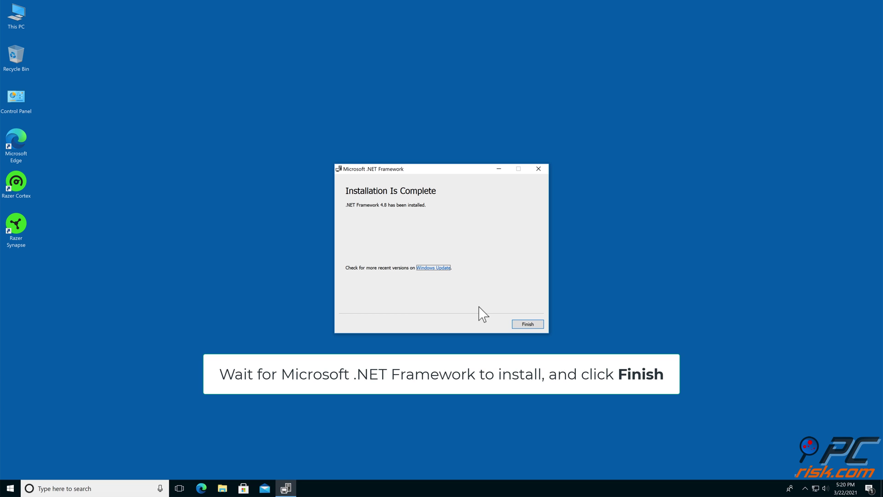
pyautogui.click(526, 325)
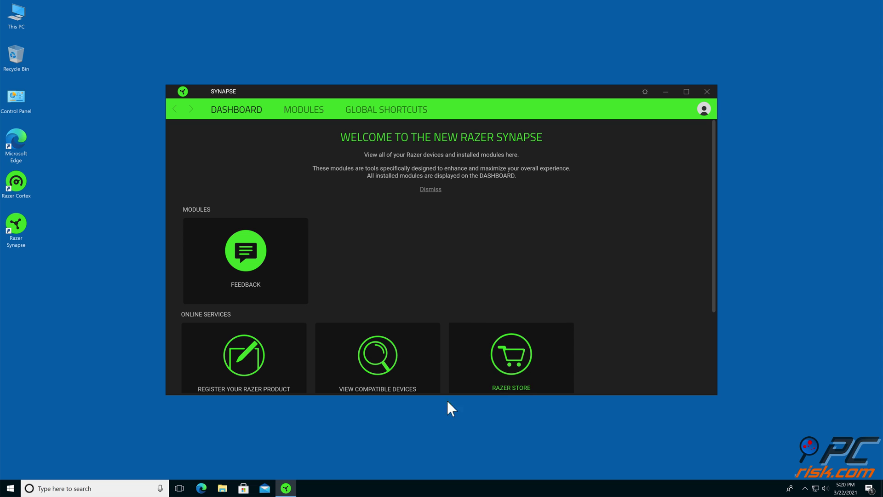
# - Close the Razer Synapse window from its title bar
pyautogui.click(706, 91)
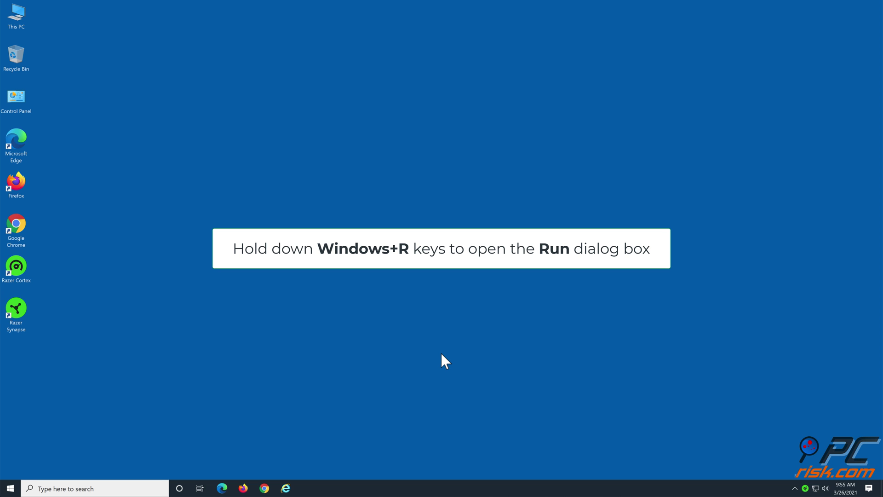
# - Run devmgmt.msc from the Run dialog to launch Device Manager
pyautogui.press('super+r')
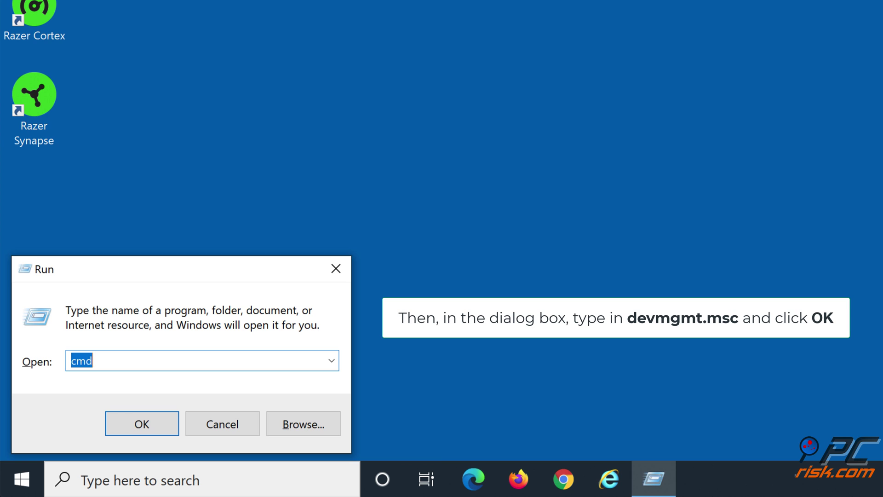
pyautogui.write('devmgmt.m')
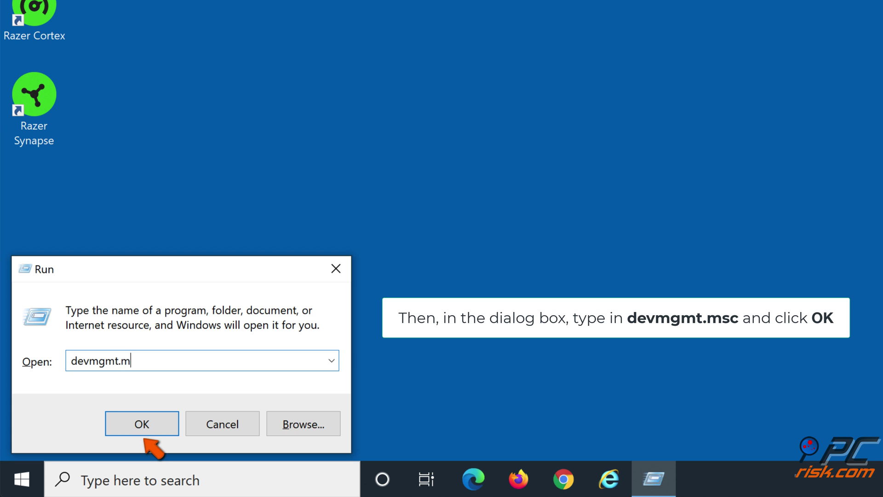
pyautogui.write('sc')
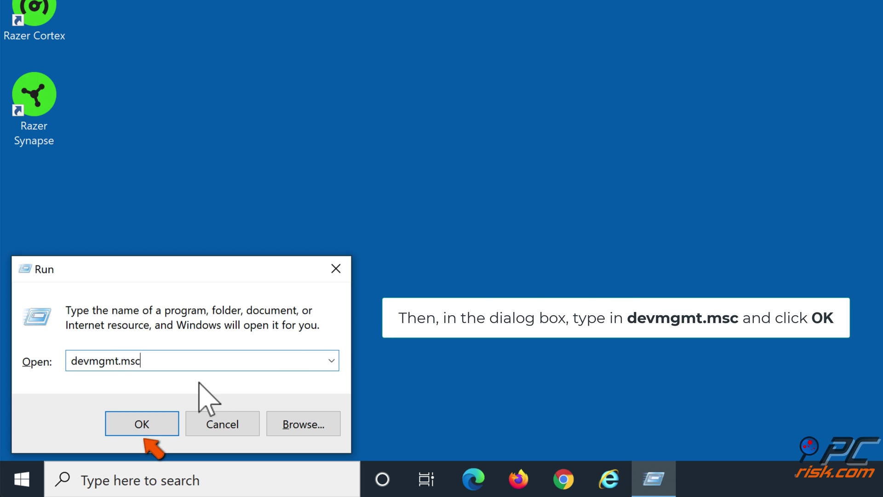
pyautogui.click(147, 425)
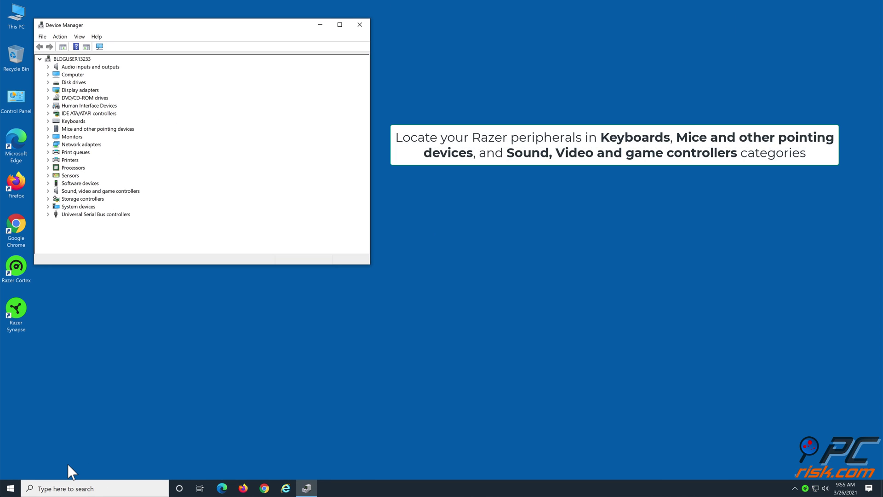
# - Uninstall the Razer Kraken 7.1 Chroma device from Sound, video and game controllers, then close Device Manager
pyautogui.click(48, 191)
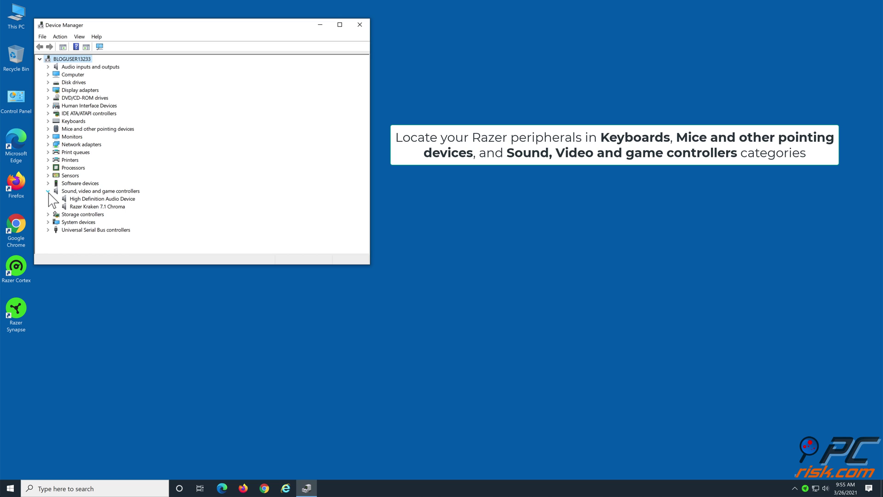
pyautogui.click(121, 207)
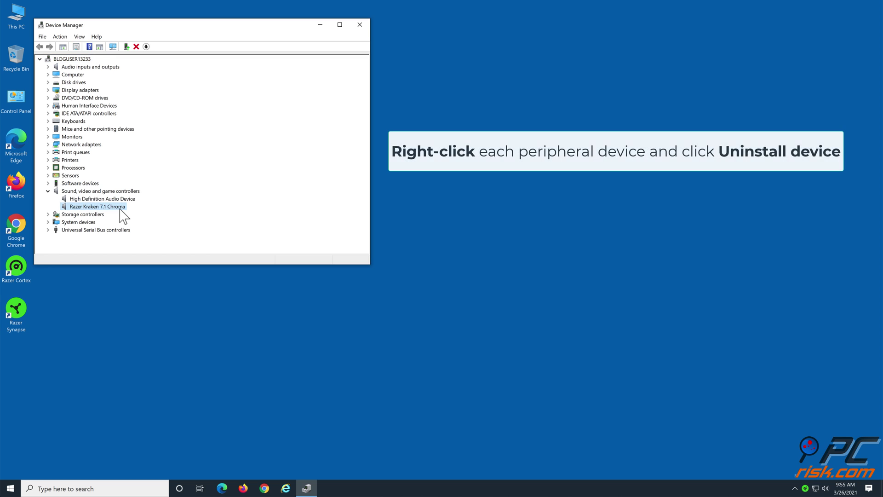
pyautogui.rightClick(119, 209)
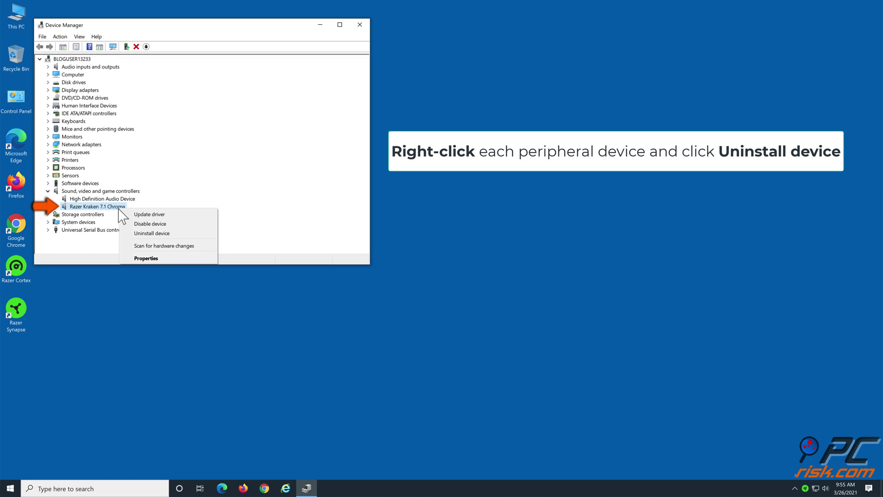
pyautogui.click(172, 236)
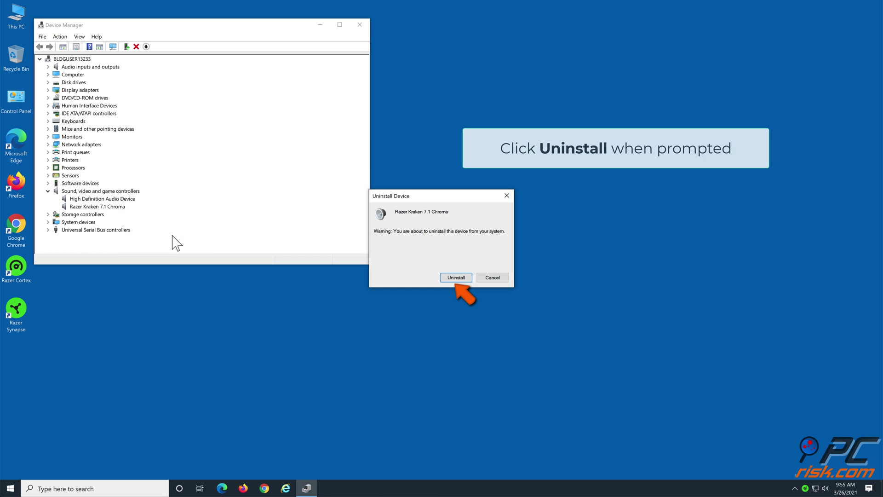
pyautogui.click(456, 280)
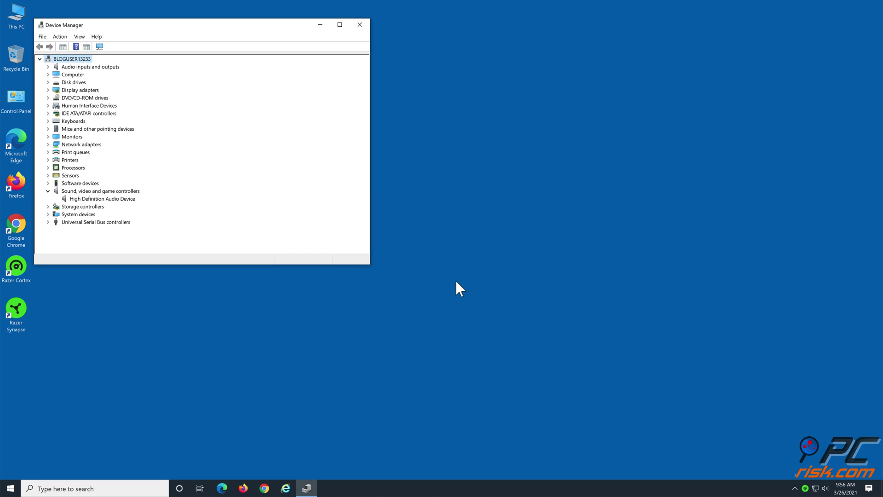
pyautogui.click(360, 25)
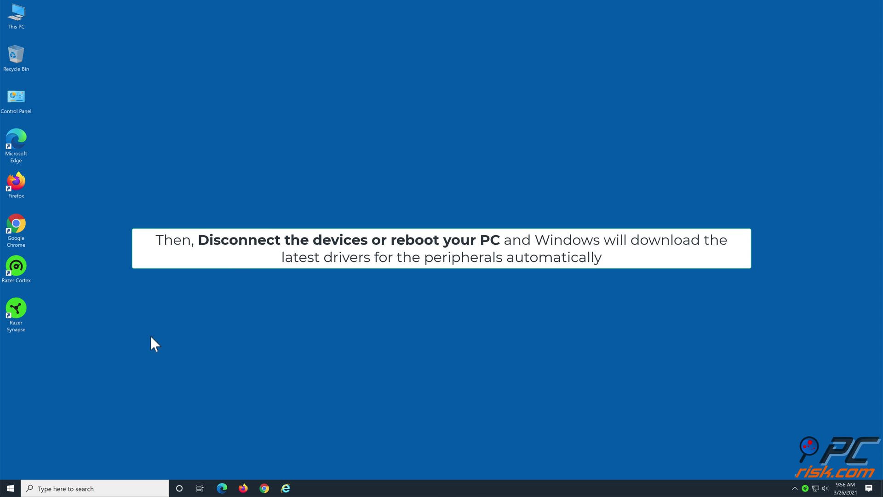
# - Restart Windows from the Start button's right-click Shut down or sign out menu
pyautogui.rightClick(14, 487)
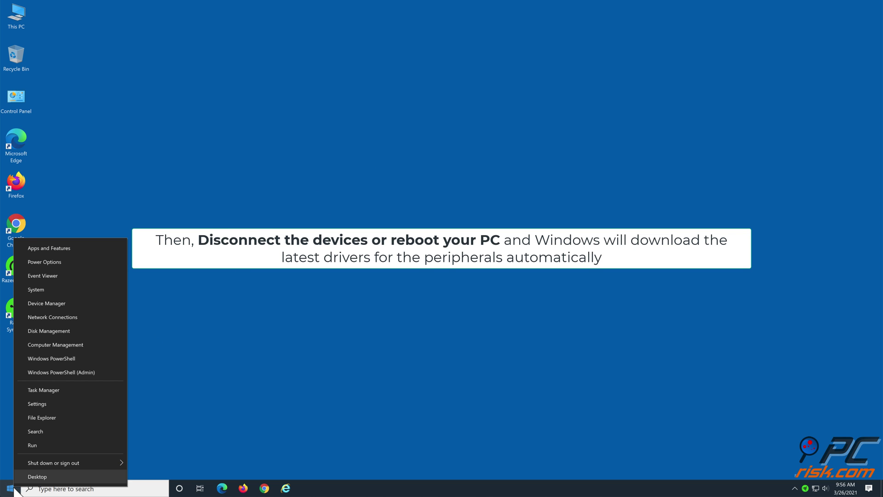
pyautogui.moveTo(119, 460)
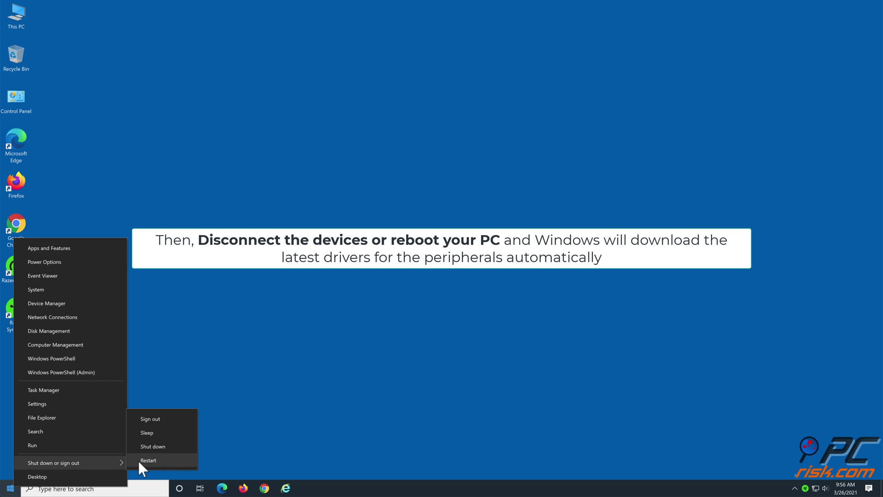
pyautogui.click(164, 461)
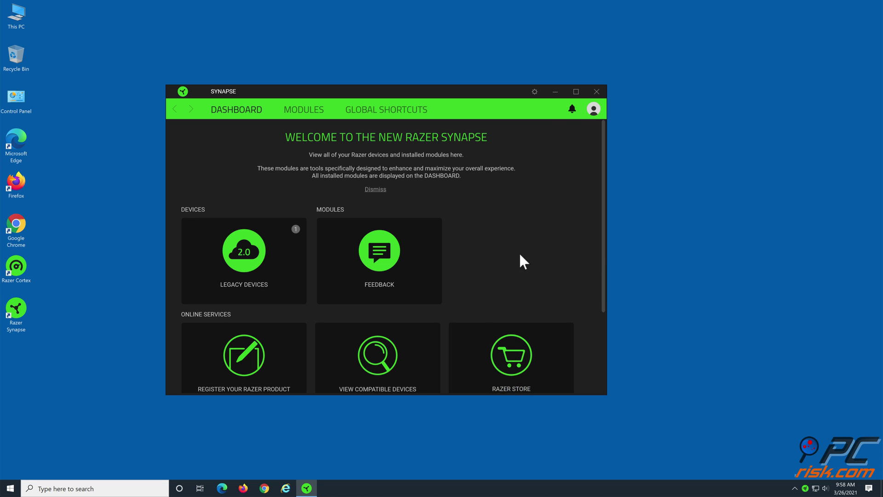
# - Close Razer Synapse after confirming its dashboard shows the Legacy Devices
pyautogui.click(597, 91)
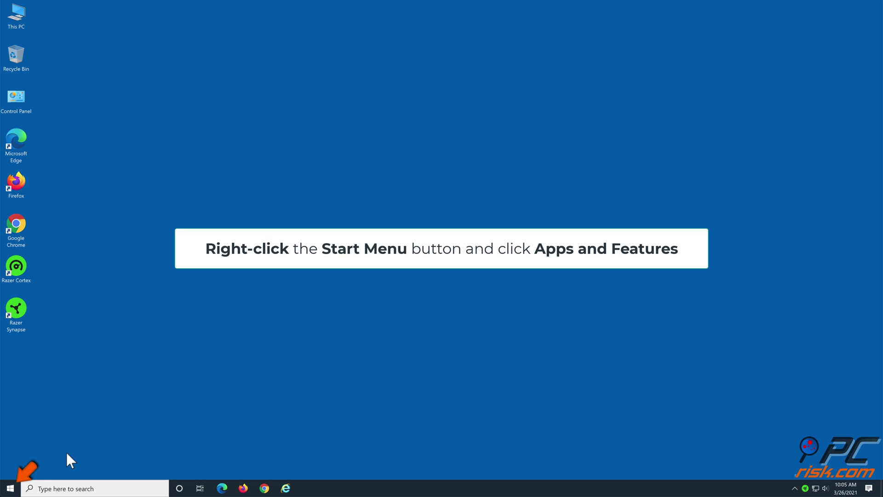
# - Open Apps & features from the Start button's right-click menu
pyautogui.rightClick(11, 488)
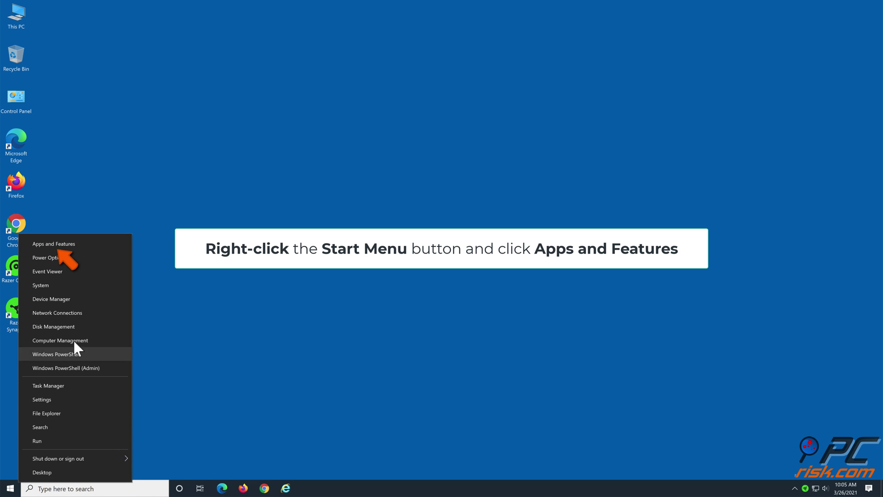
pyautogui.click(93, 244)
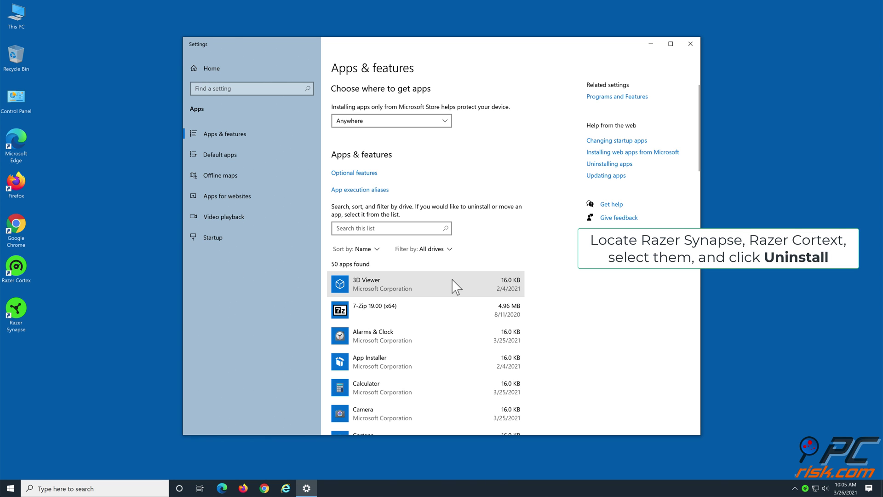
# - Find Razer Cortex in the installed apps list and confirm its uninstall
pyautogui.scroll(-15, 455, 286)
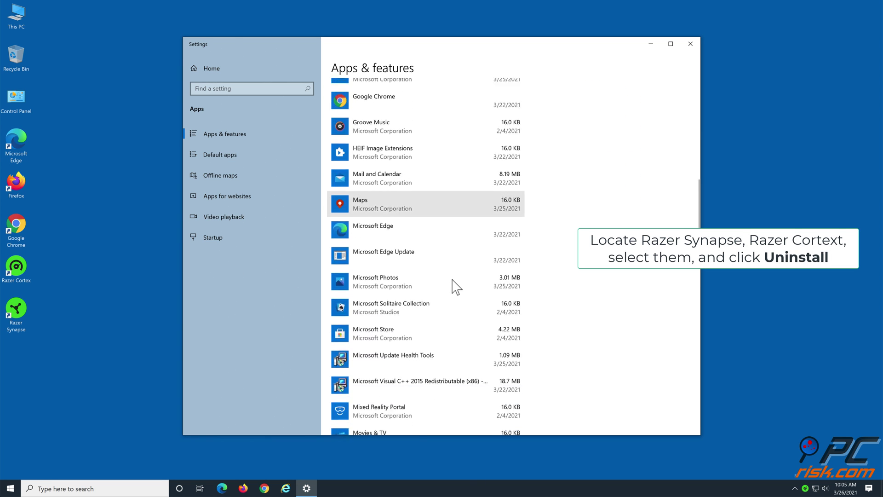
pyautogui.scroll(-5, 455, 286)
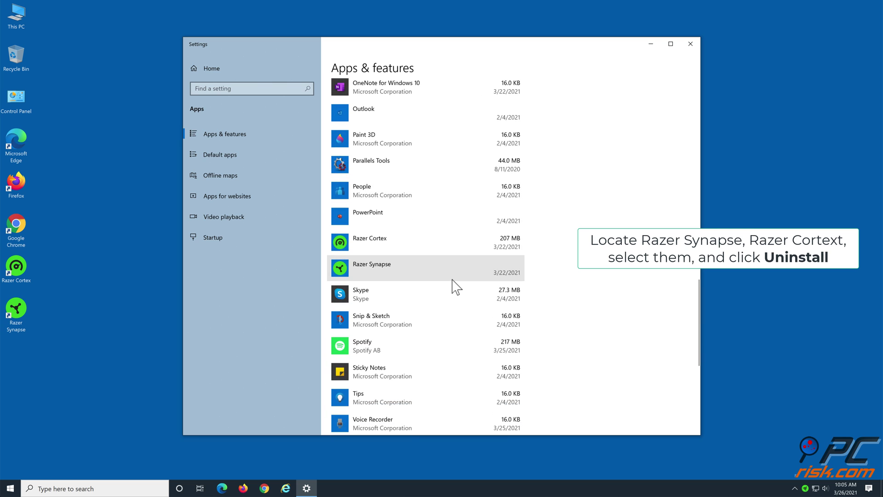
pyautogui.click(437, 249)
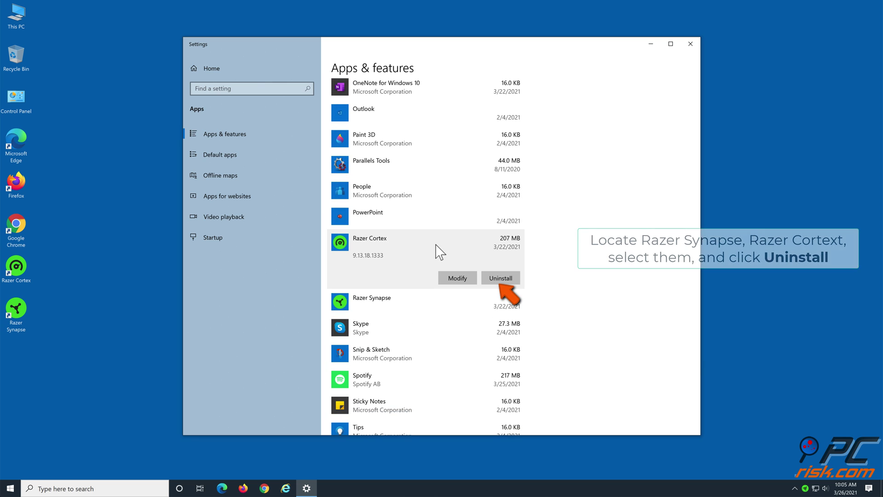
pyautogui.click(501, 281)
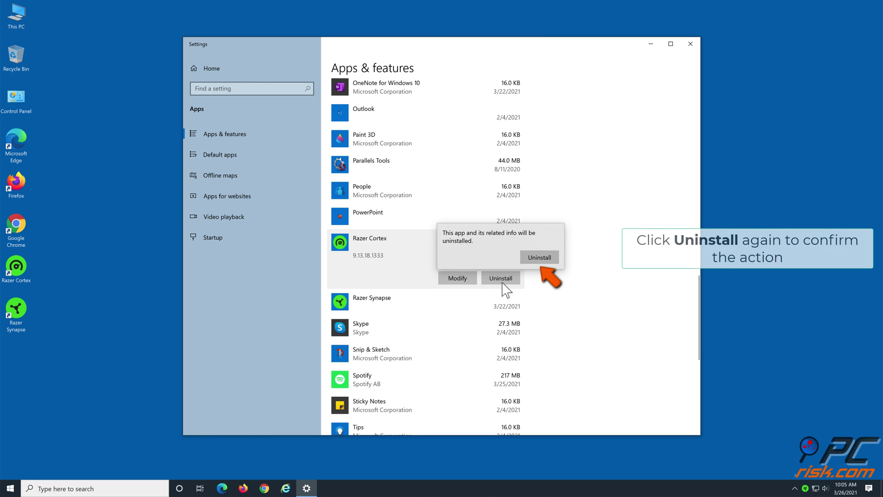
pyautogui.click(539, 260)
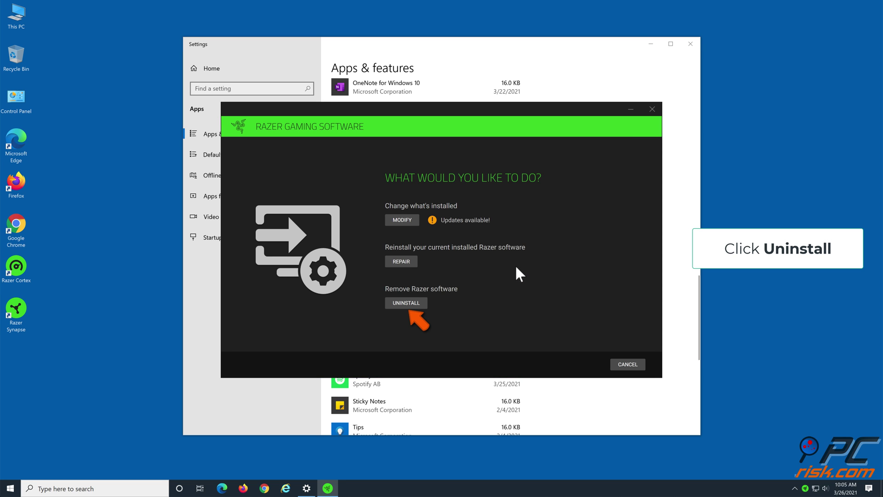
# - Uninstall both Razer Synapse and Razer Cortex through the Razer Gaming Software uninstaller
pyautogui.click(407, 304)
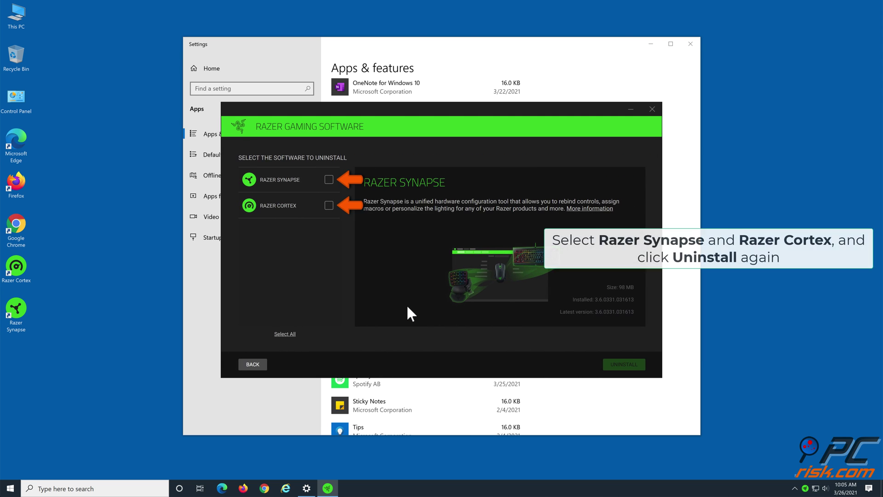
pyautogui.click(329, 180)
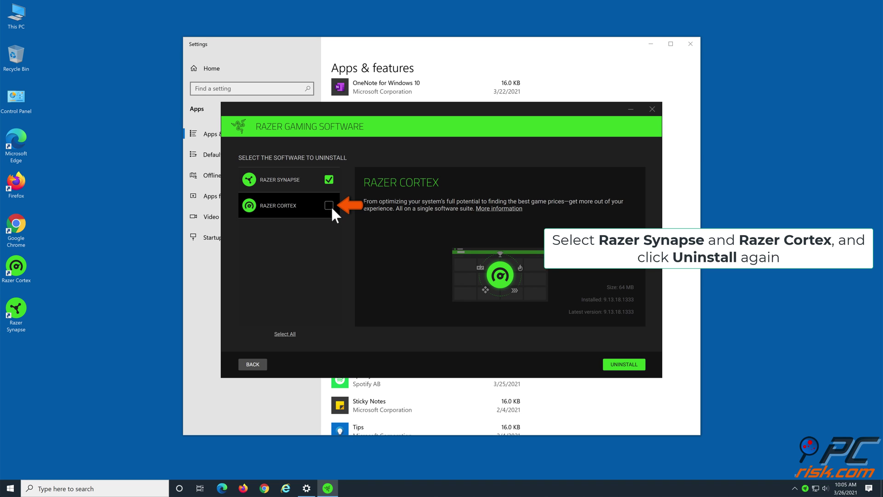
pyautogui.click(329, 205)
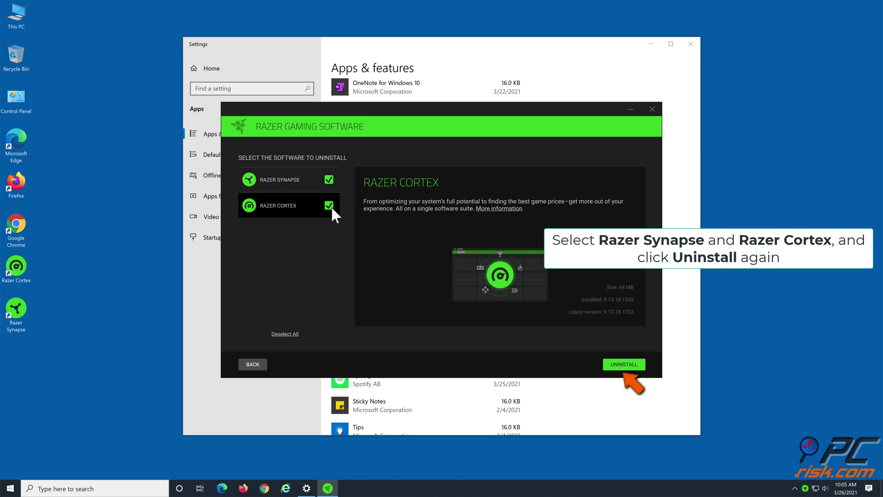
pyautogui.click(621, 364)
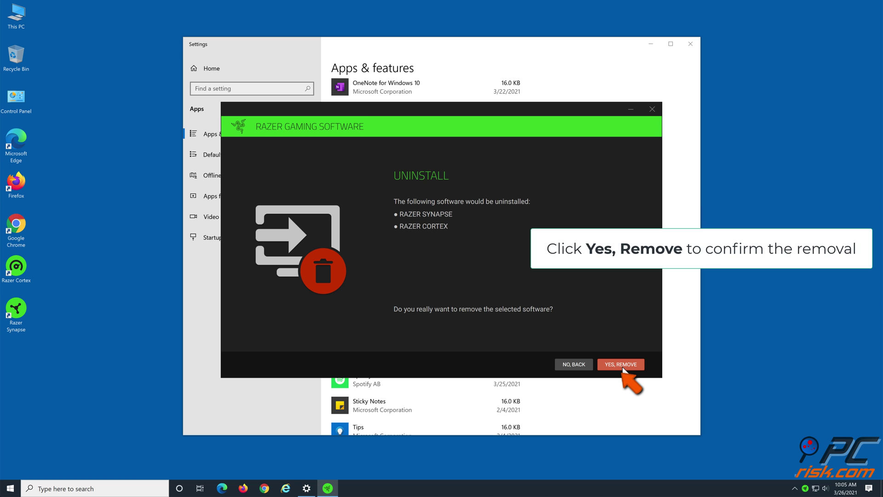
pyautogui.click(622, 366)
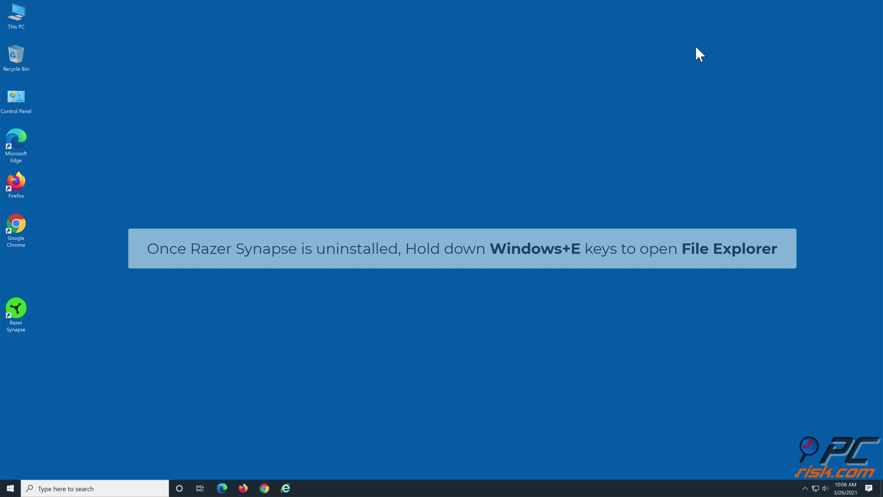
# - Go to C:\Program Files (x86)\Razer in File Explorer
pyautogui.press('super+e')
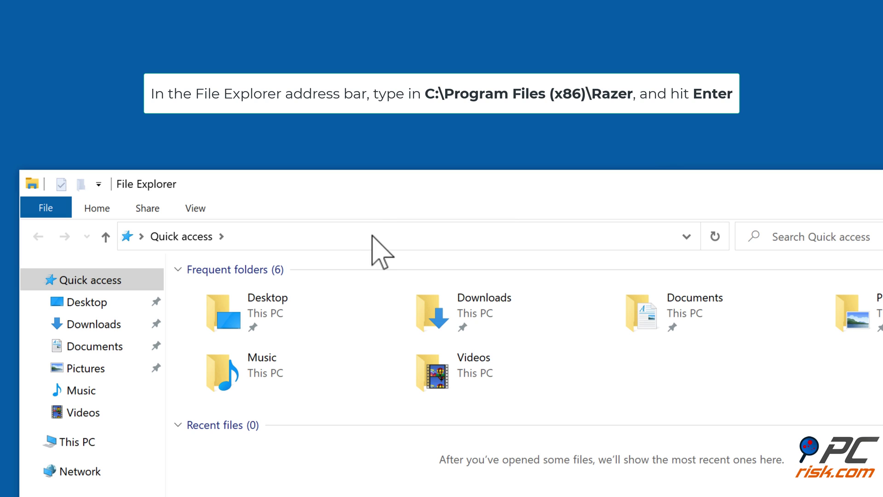
pyautogui.click(372, 236)
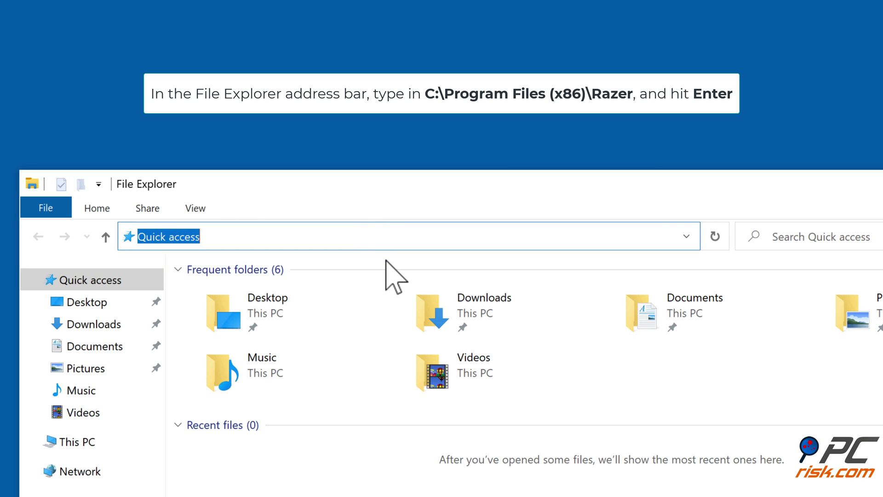
pyautogui.write('c')
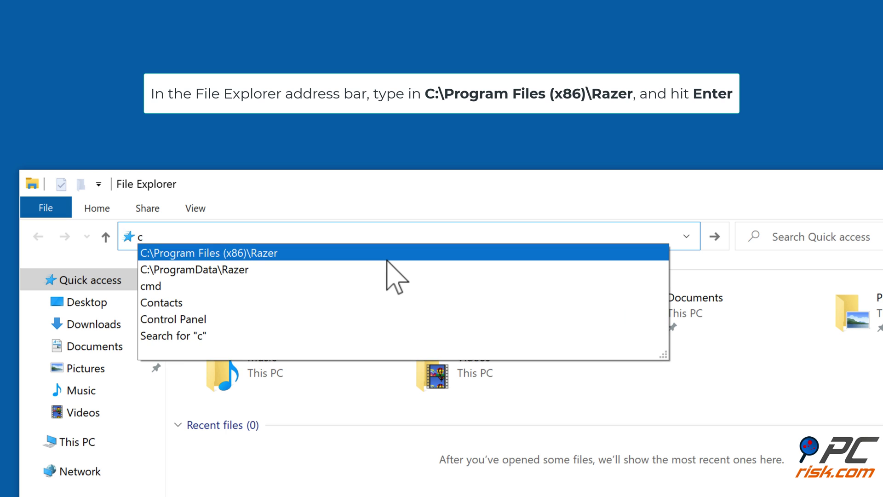
pyautogui.write(':')
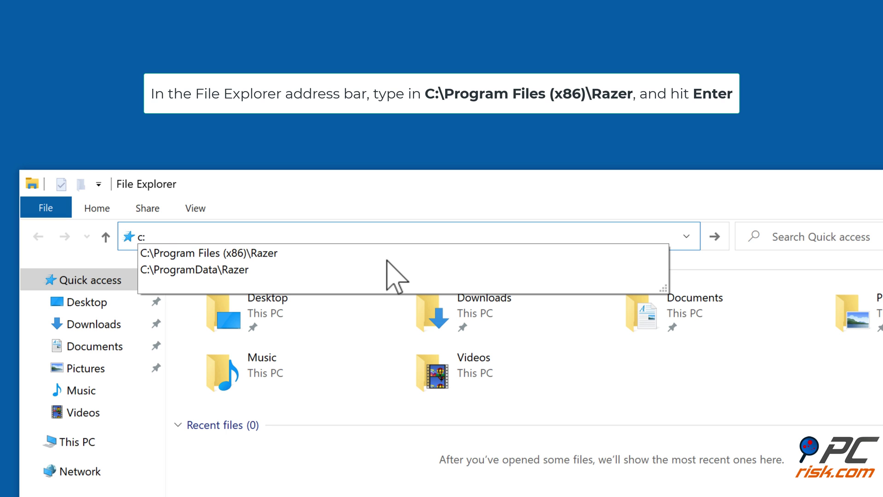
pyautogui.write('\\program files (x86)\razer')
pyautogui.press('Return')
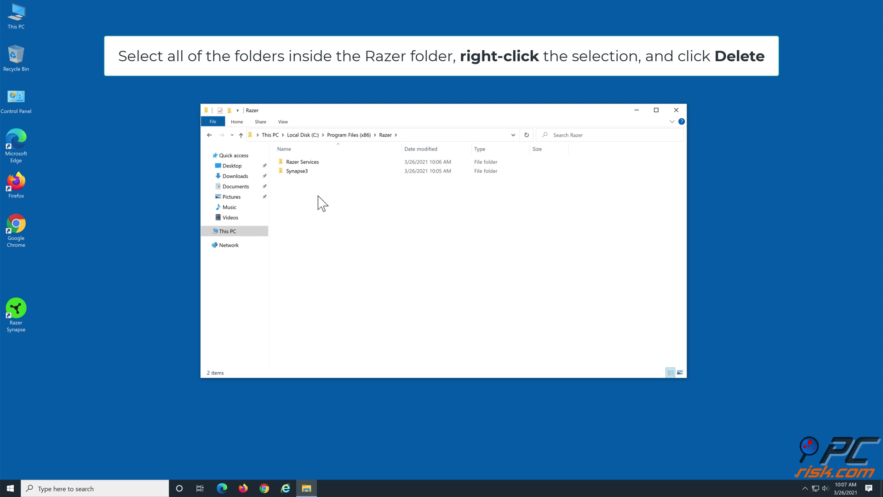
# - Delete the leftover Razer Services and Synapse3 folders
pyautogui.moveTo(318, 195); pyautogui.dragTo(295, 162)
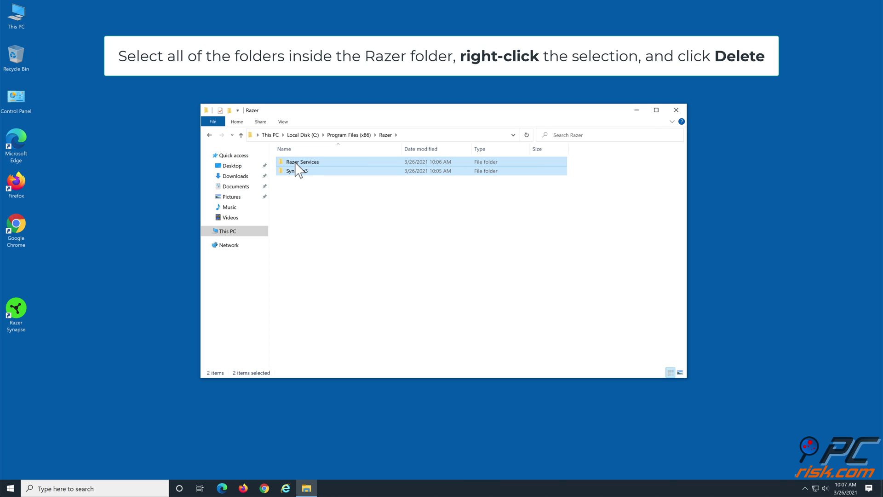
pyautogui.rightClick(295, 162)
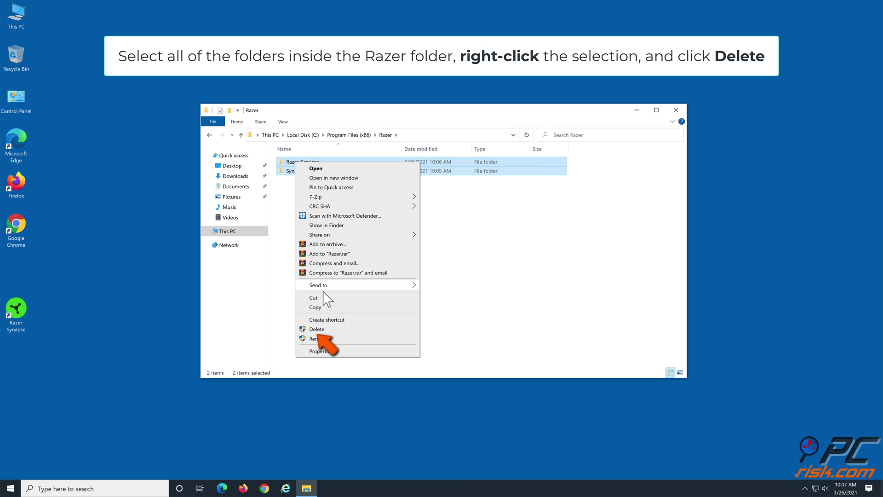
pyautogui.click(332, 329)
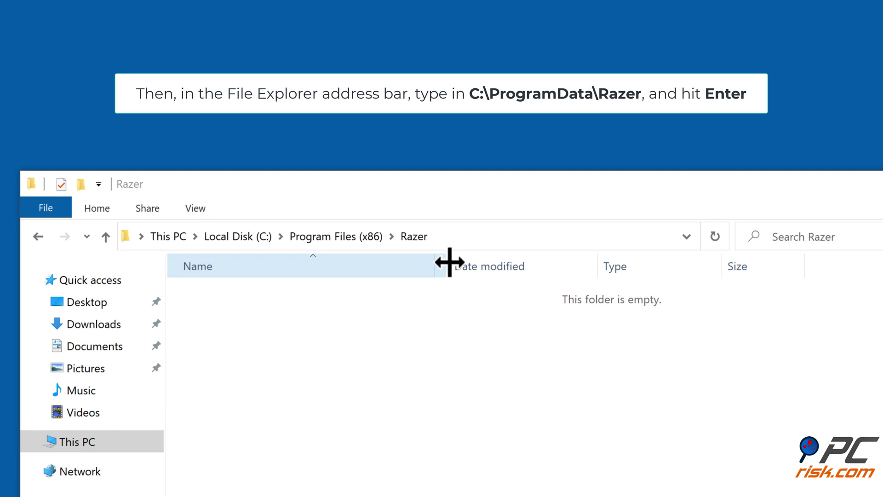
# - Go to C:\ProgramData\Razer and select BigDataSDK, Installer, Razer Central and Services for deletion
pyautogui.click(455, 239)
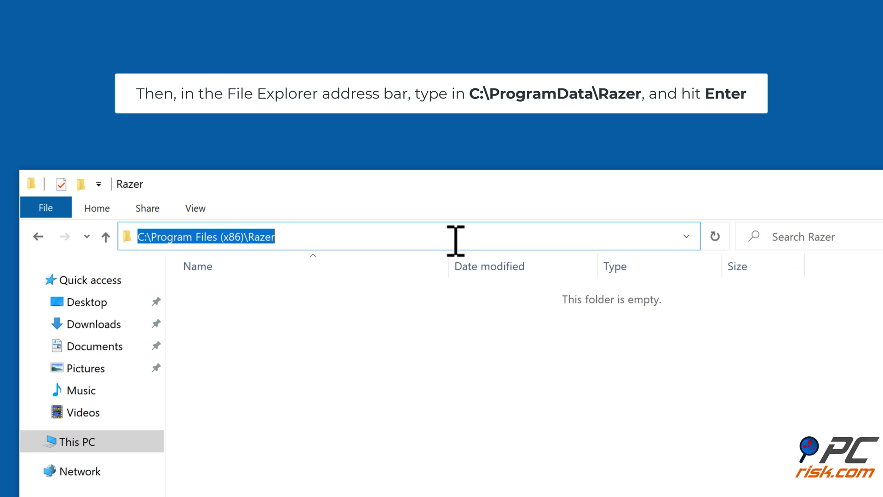
pyautogui.write('C')
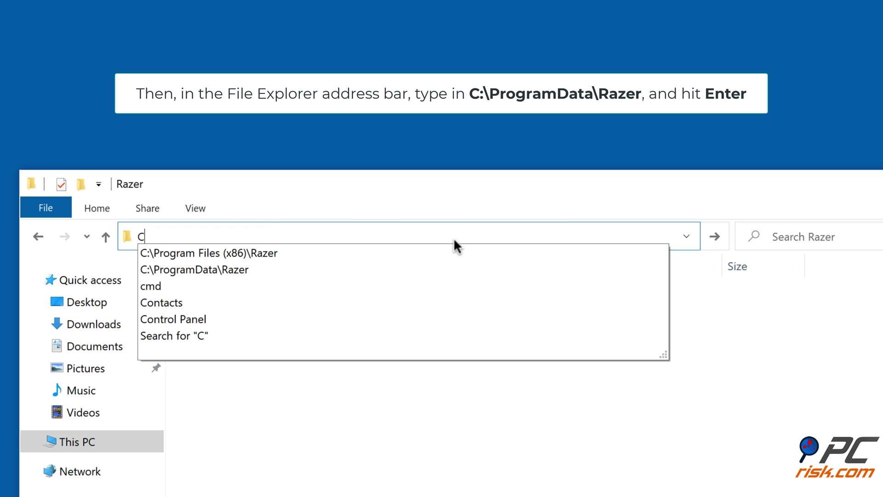
pyautogui.write(':\\programdata')
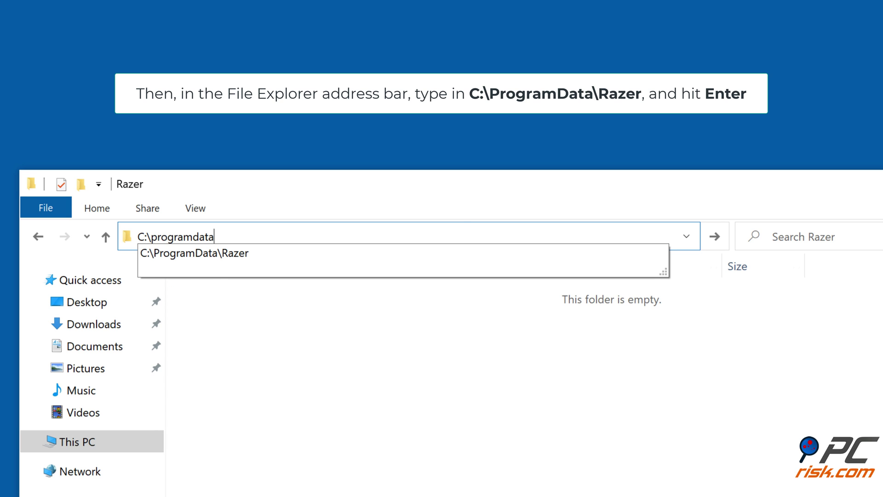
pyautogui.write('\razer')
pyautogui.press('Return')
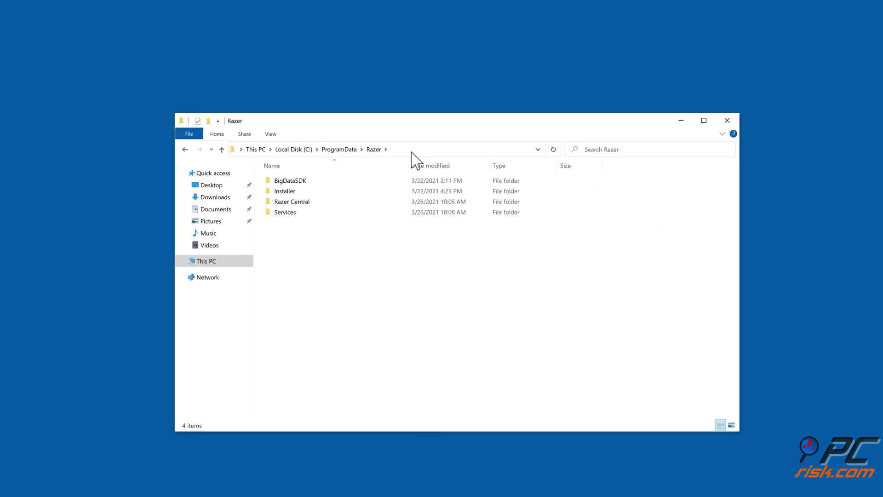
pyautogui.moveTo(336, 226); pyautogui.dragTo(288, 156)
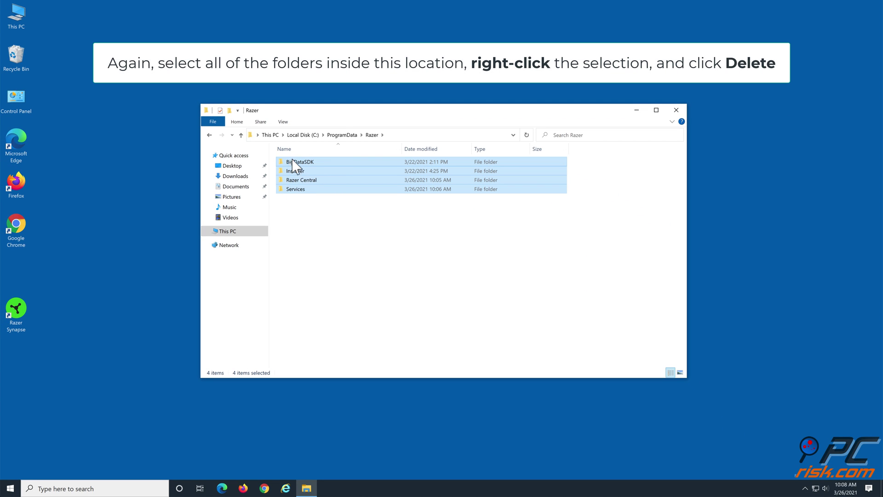
pyautogui.rightClick(321, 168)
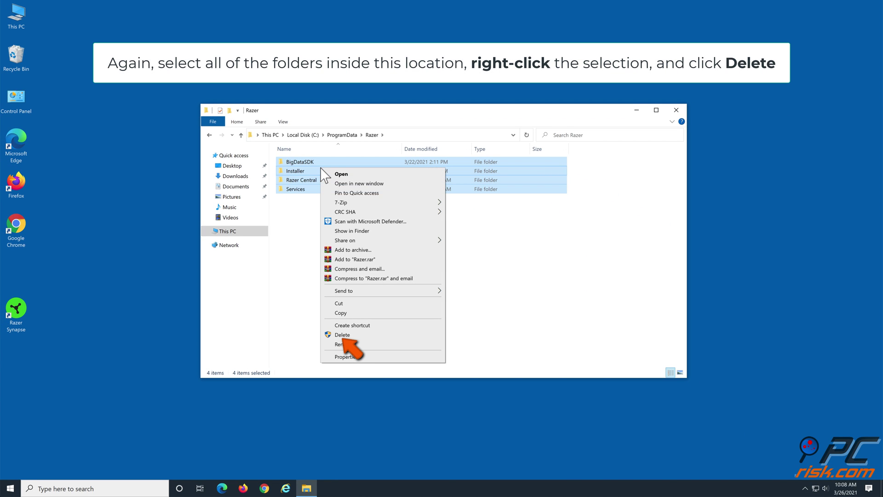
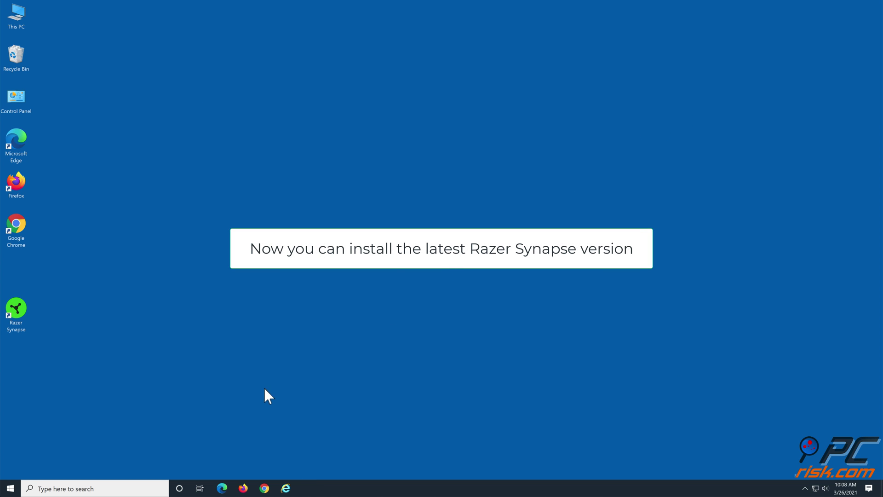
# - In Edge, download the Razer Synapse 3 installer from razer.com/synapse-3 and run it
pyautogui.click(227, 489)
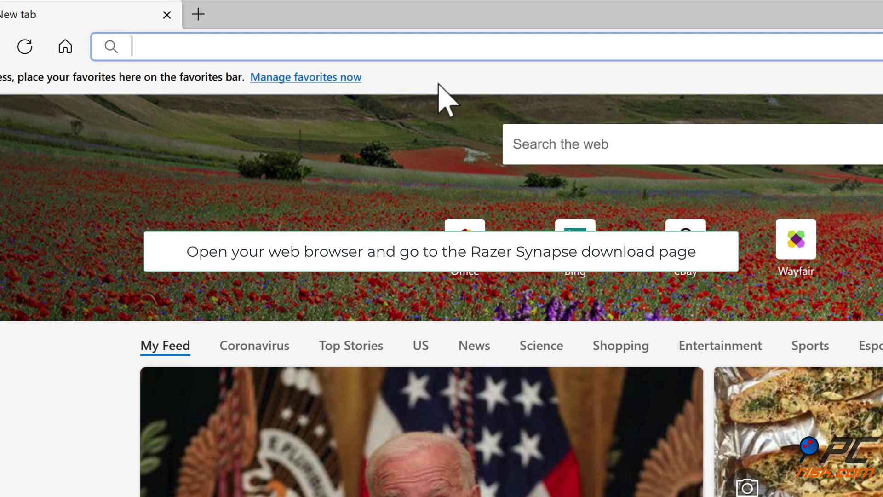
pyautogui.write('https')
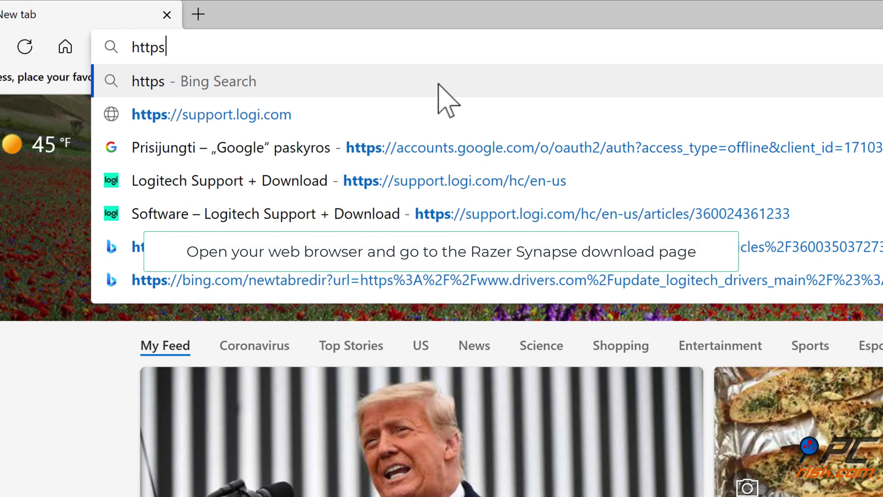
pyautogui.write('://www.razer.com/synapse-3')
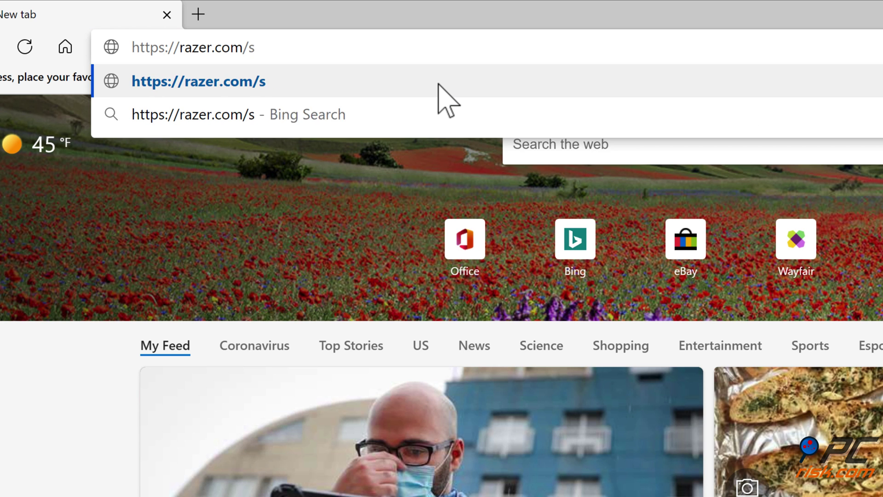
pyautogui.press('Return')
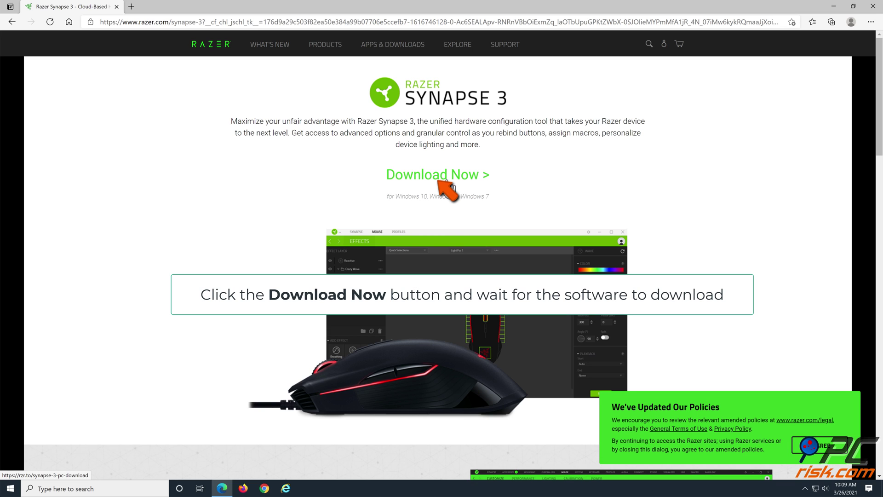
pyautogui.click(448, 187)
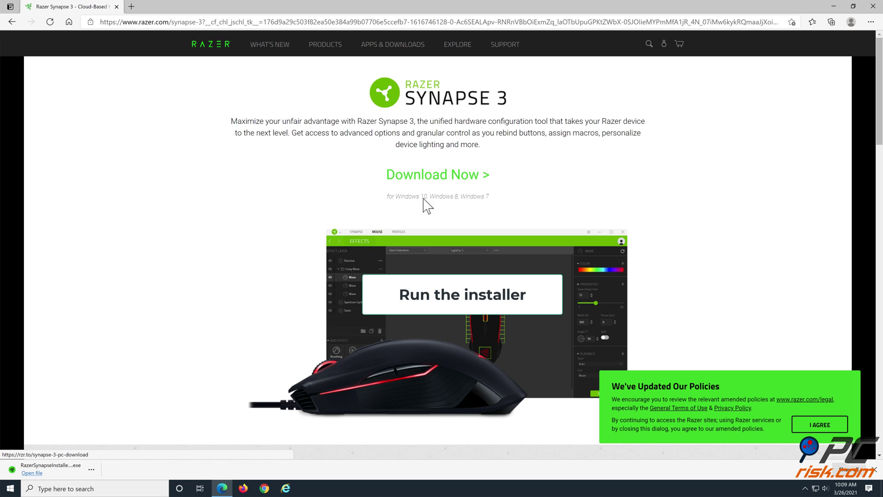
pyautogui.click(35, 472)
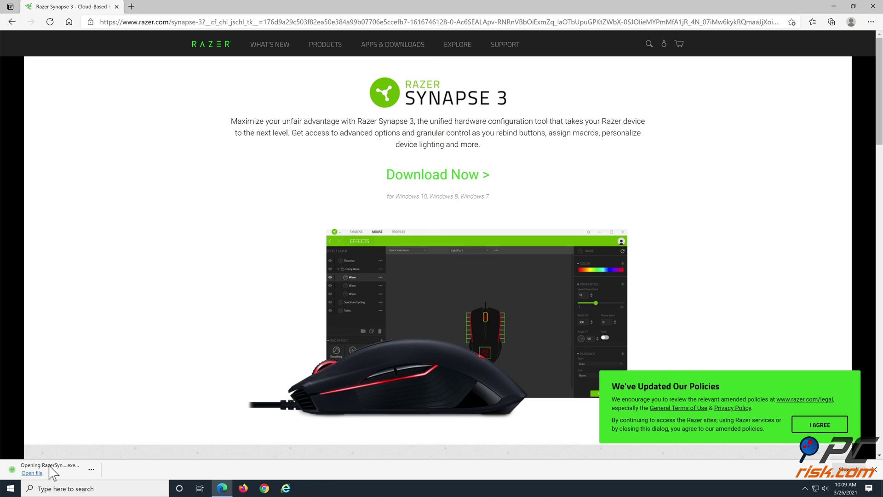
# - Close Edge, add Razer Cortex to the installation, install both apps, and launch them
pyautogui.click(873, 7)
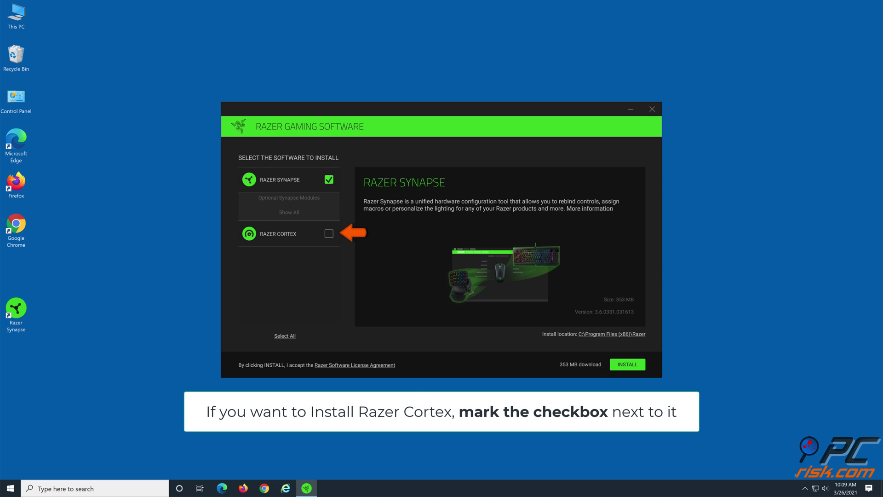
pyautogui.click(331, 233)
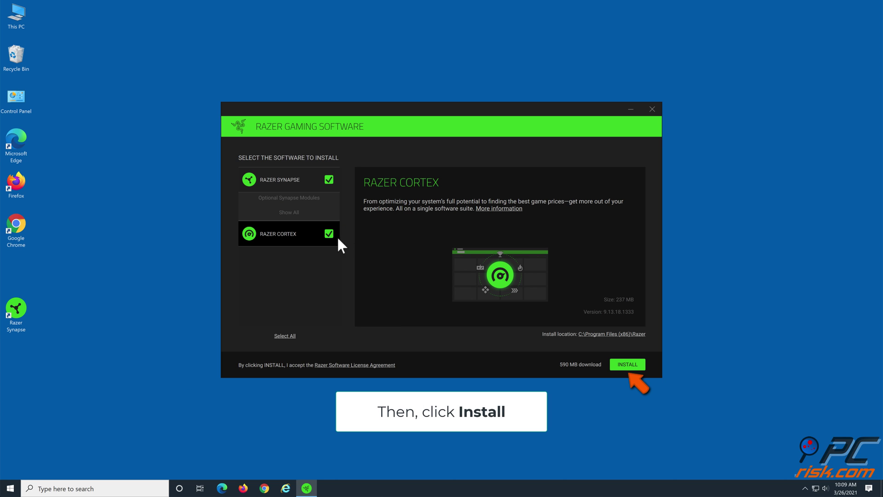
pyautogui.click(629, 364)
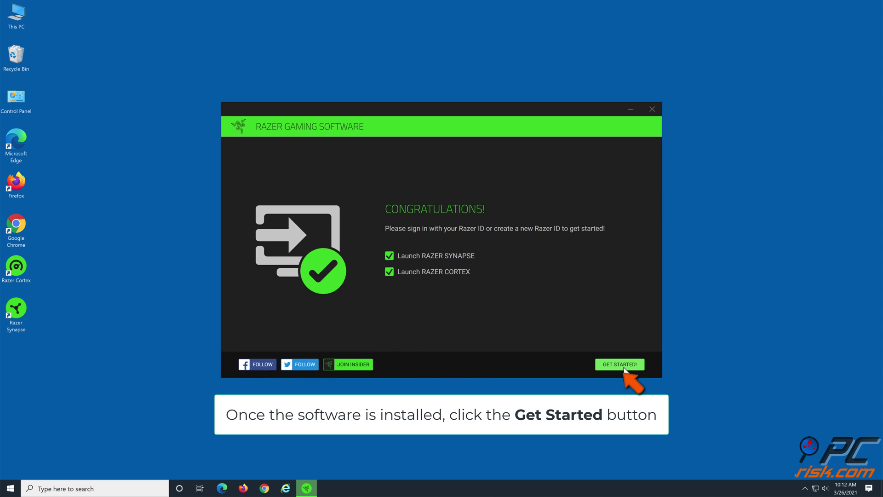
pyautogui.click(620, 364)
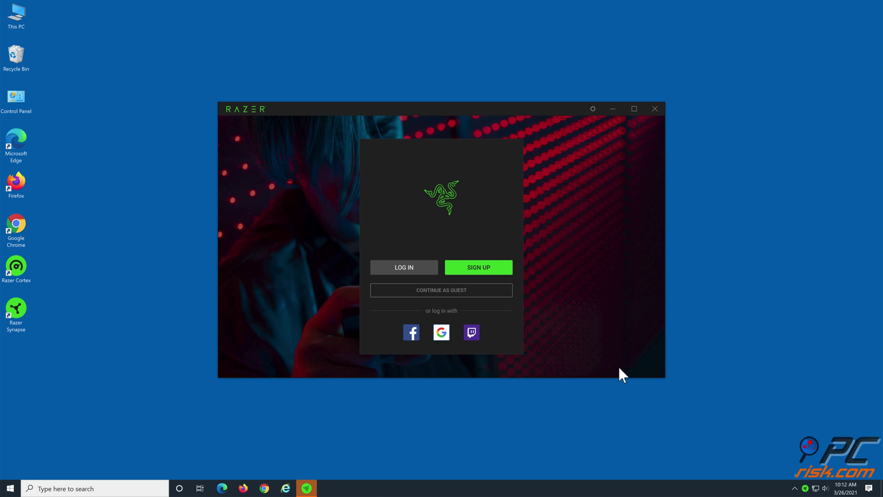
# - Log in to Synapse with the existing Razer ID's e-mail address and password
pyautogui.click(417, 276)
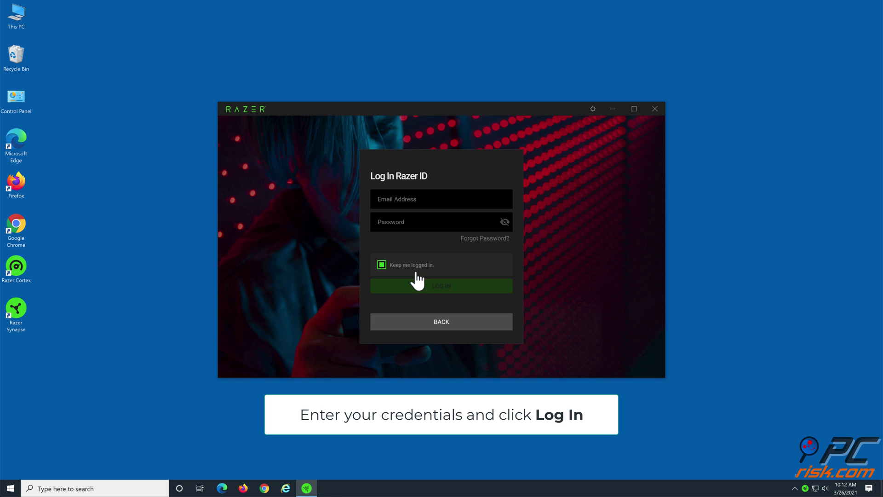
pyautogui.click(412, 225)
pyautogui.write('••••••••••••••••')
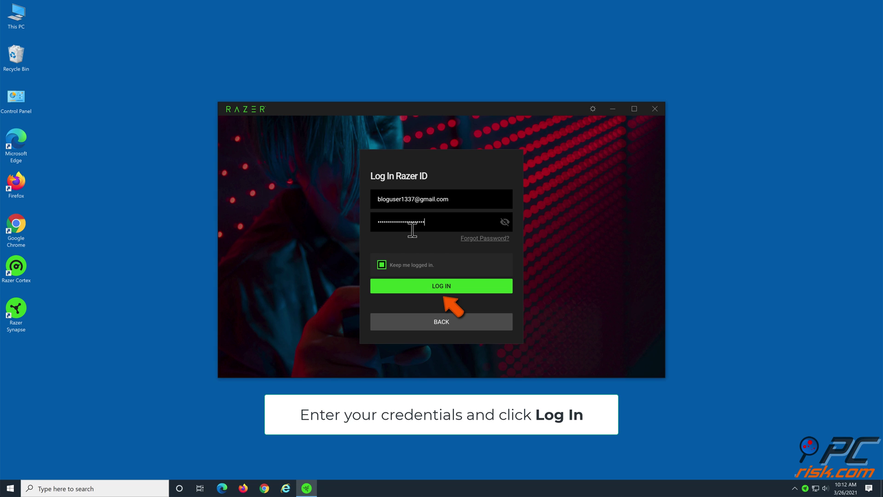
pyautogui.click(443, 286)
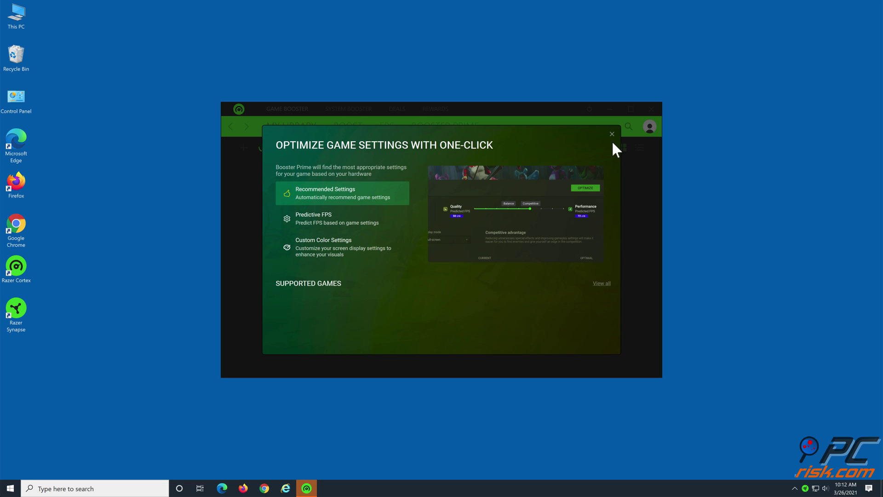
# - Dismiss Cortex's Booster Prime intro and close Cortex, then skip Synapse's what's-new tour and close Synapse
pyautogui.click(612, 133)
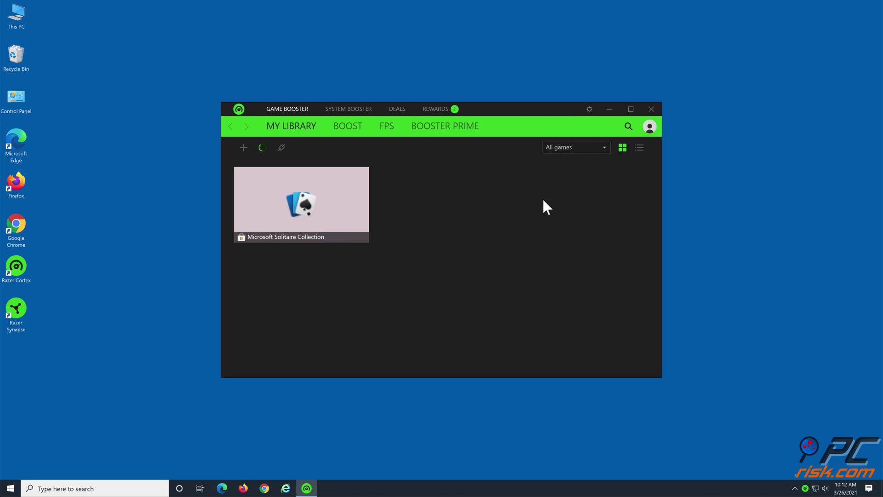
pyautogui.click(650, 110)
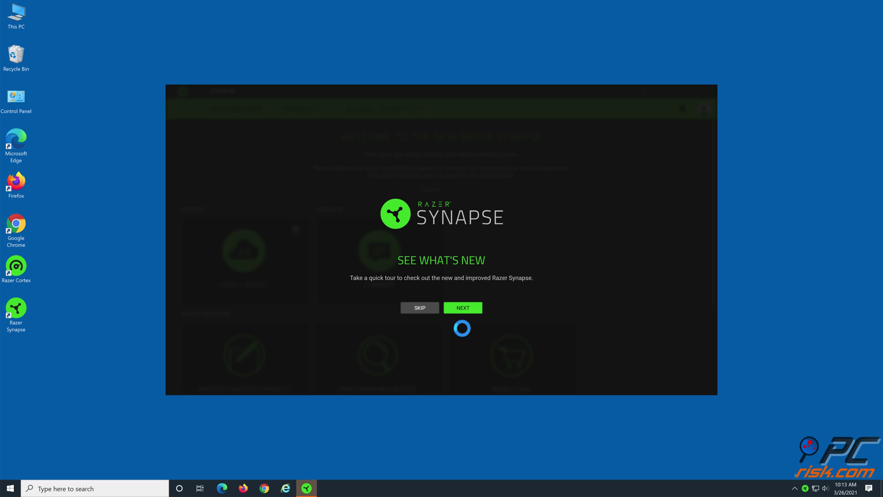
pyautogui.click(432, 310)
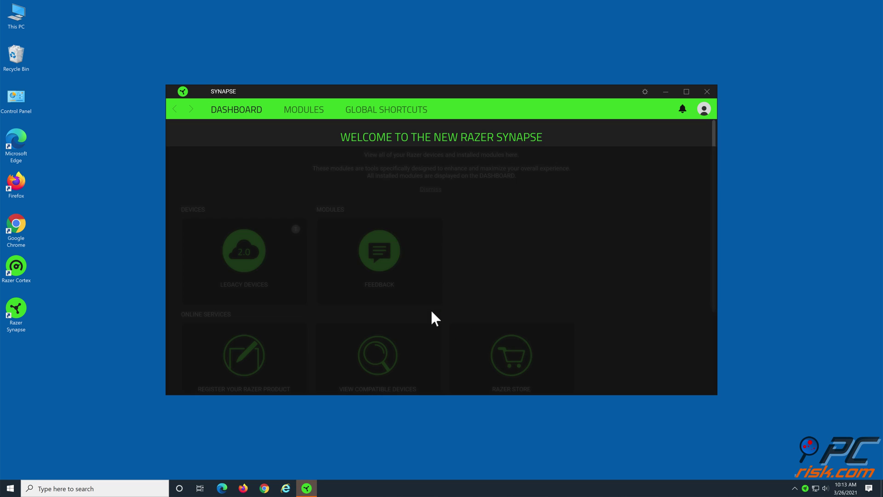
pyautogui.click(705, 96)
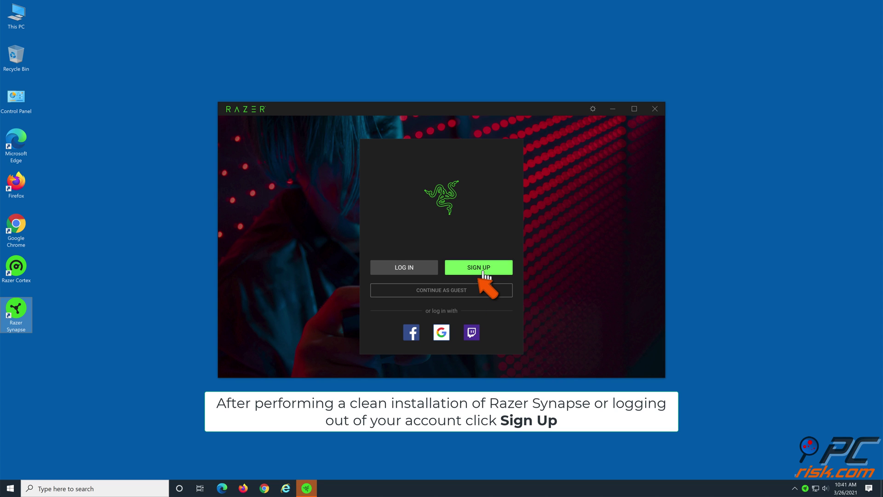
# - Register a new Razer ID with a fresh e-mail address and password, accepting the Terms and Conditions
pyautogui.click(484, 270)
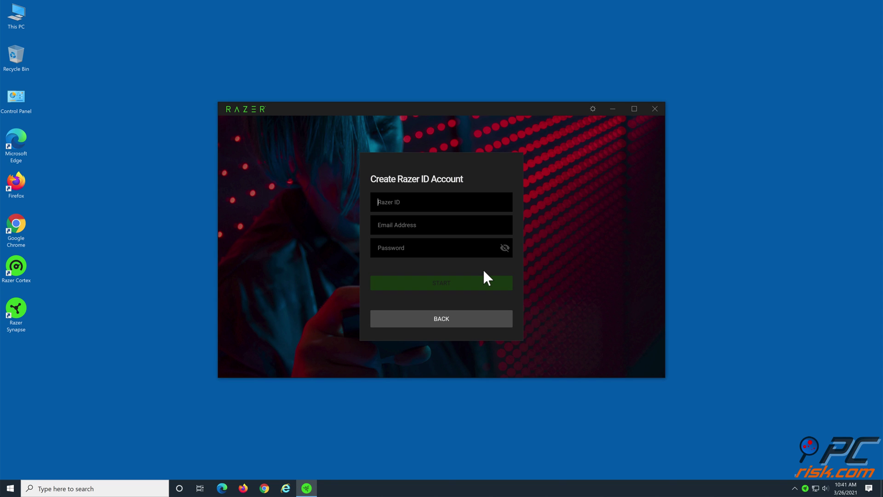
pyautogui.click(464, 225)
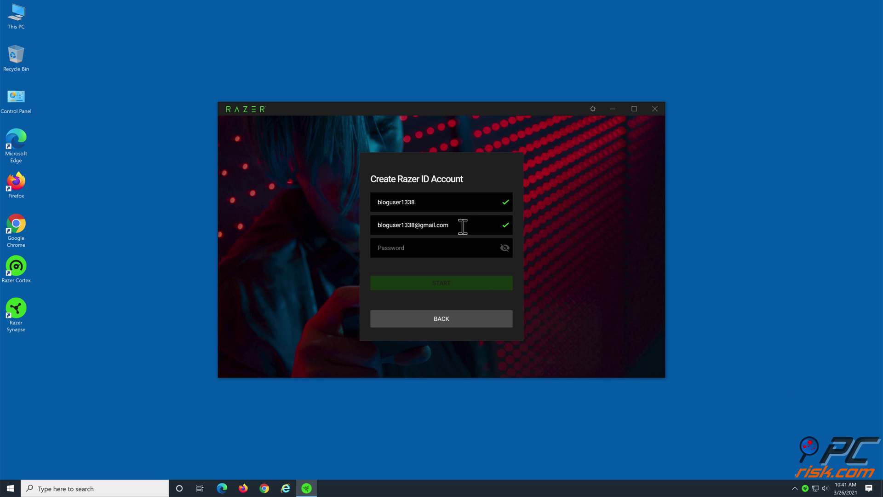
pyautogui.click(438, 256)
pyautogui.write('*************')
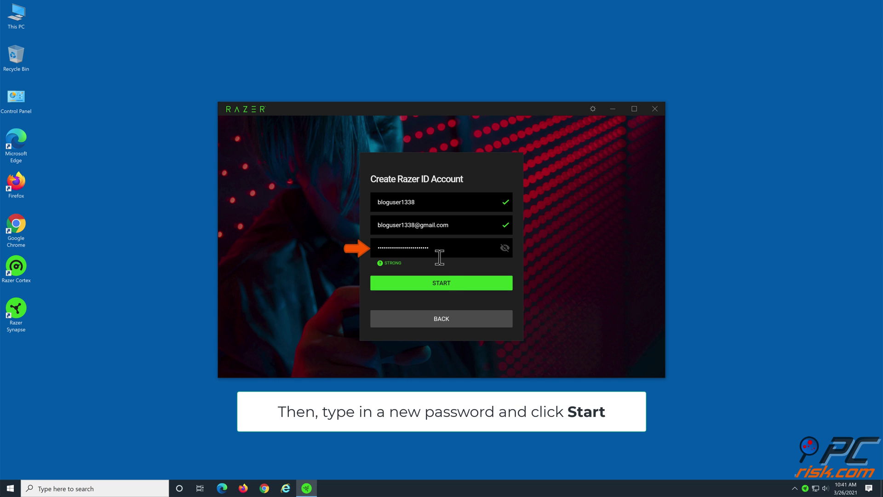
pyautogui.click(441, 285)
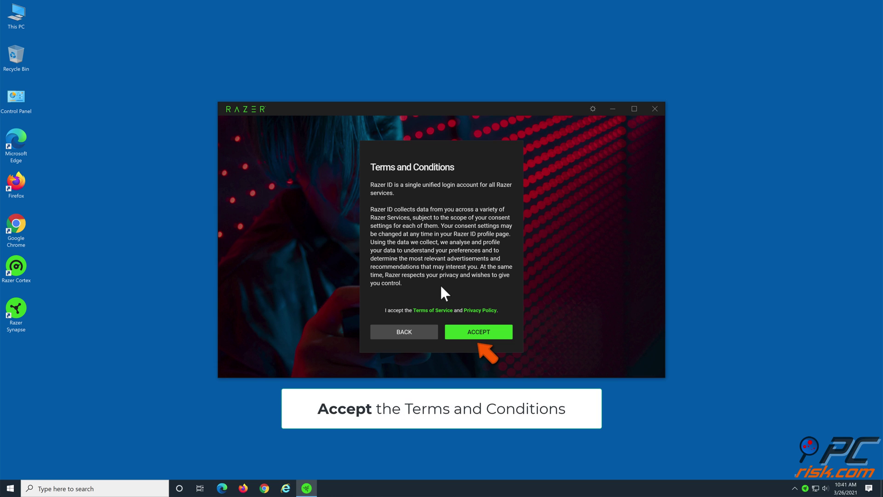
pyautogui.click(479, 336)
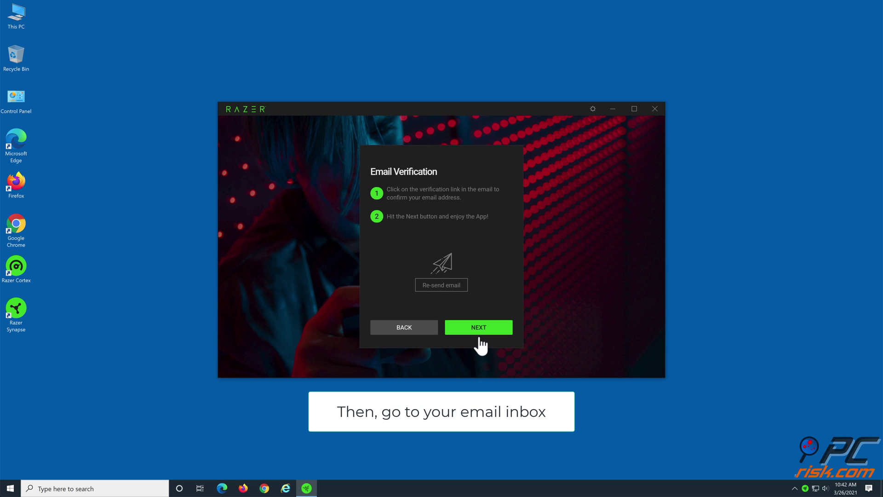
# - Open the Gmail inbox in Edge by way of google.com
pyautogui.click(228, 490)
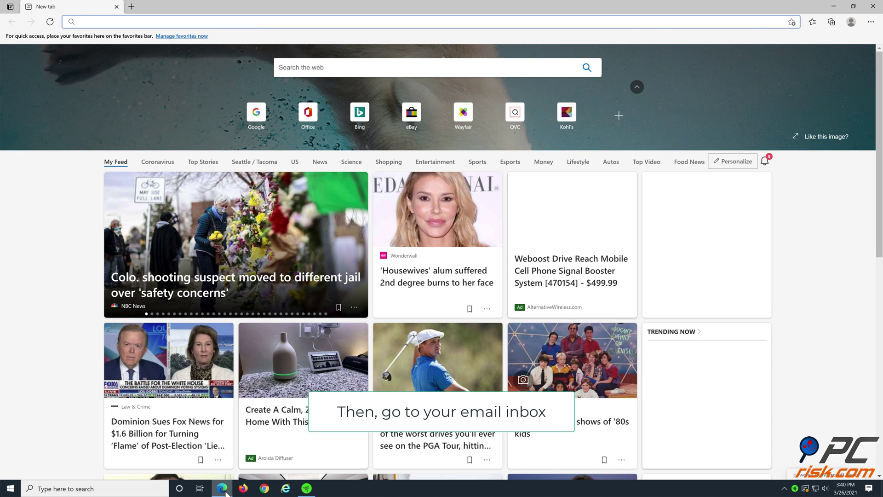
pyautogui.write('google.com')
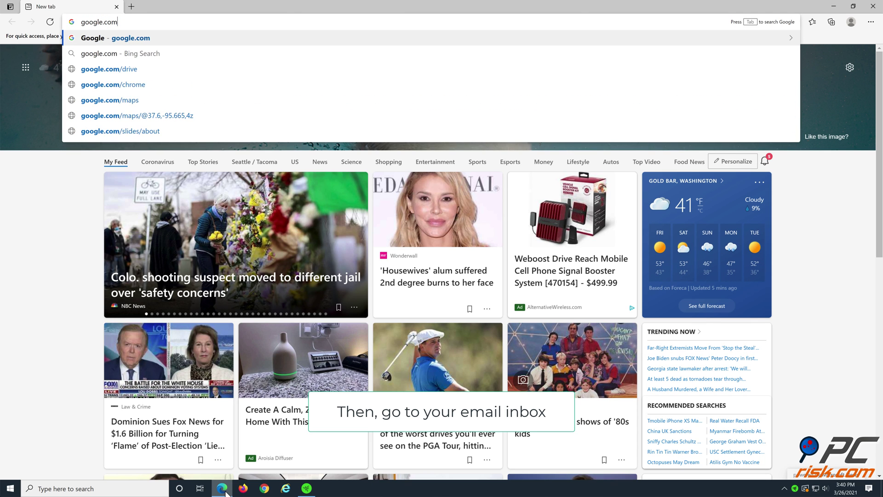
pyautogui.press('Return')
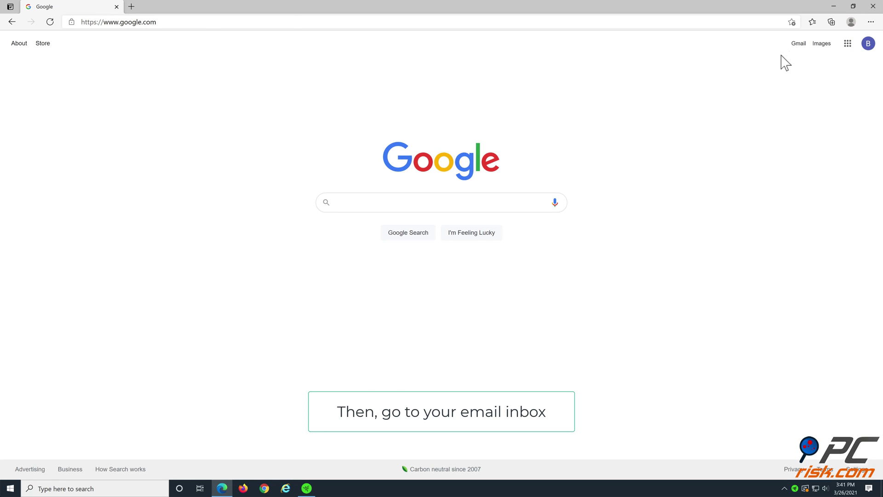
pyautogui.click(798, 46)
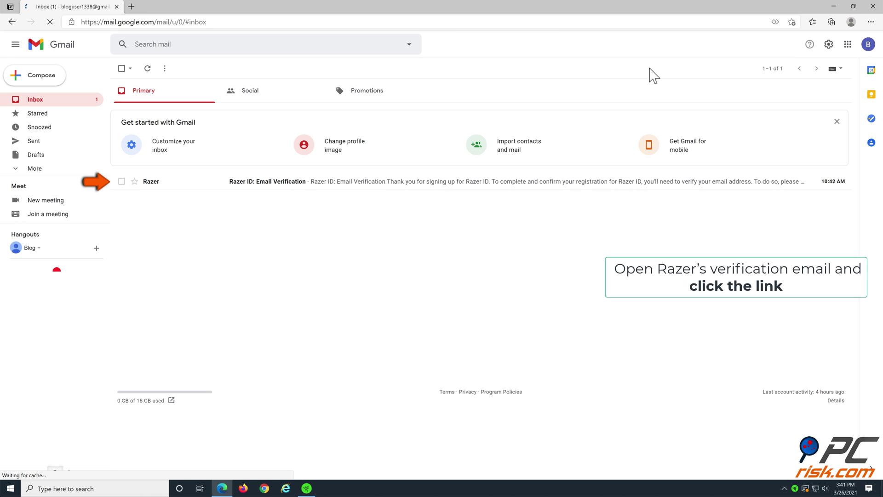
# - Follow the link in Razer's Email Verification message, then close Edge
pyautogui.click(285, 184)
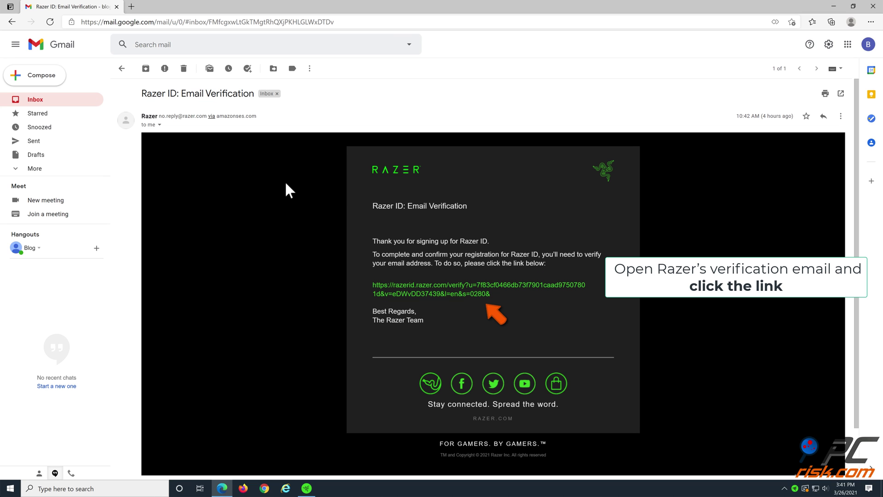
pyautogui.click(458, 300)
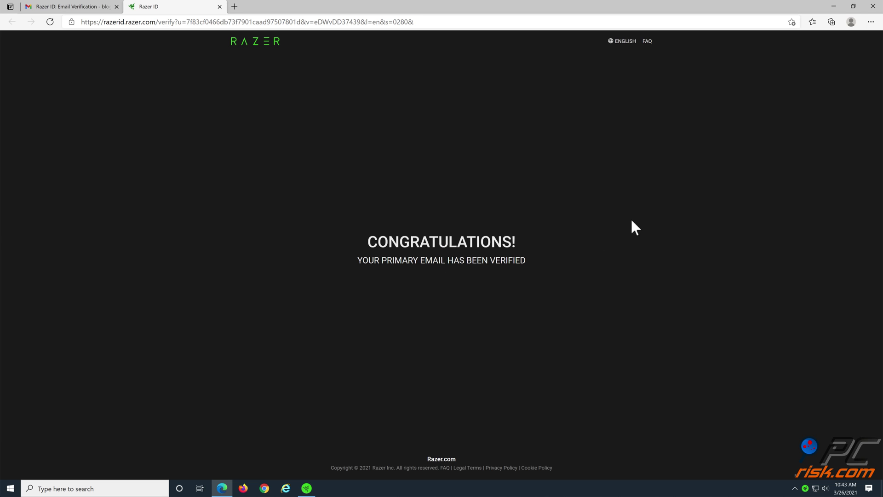
pyautogui.click(872, 6)
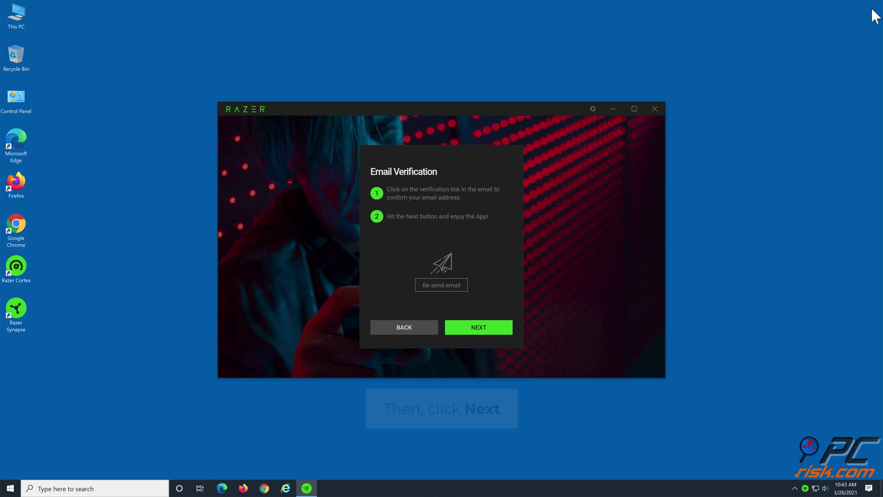
# - Continue past email verification and decline Razer's marketing communications
pyautogui.click(478, 333)
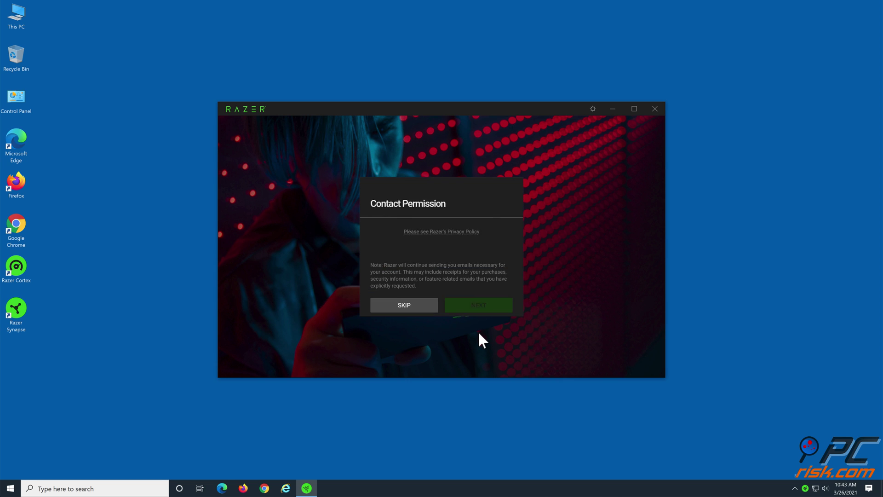
pyautogui.click(375, 235)
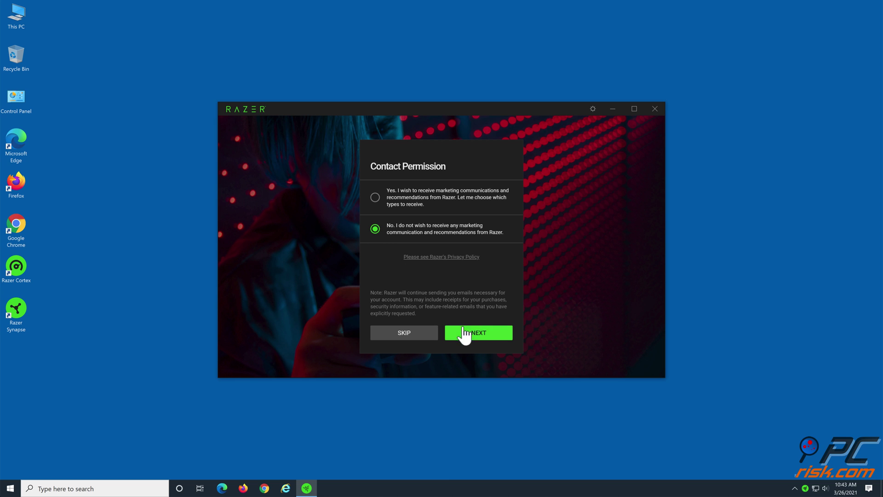
pyautogui.click(477, 336)
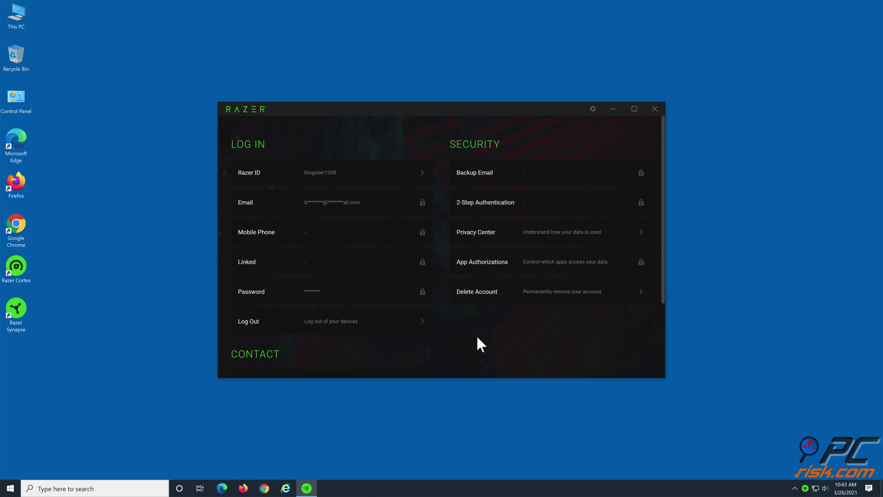
# - Close the account window, relaunch Razer Synapse from the desktop, and close its Dashboard
pyautogui.scroll(-3, 477, 337)
pyautogui.scroll(3, 477, 337)
pyautogui.hotkey('alt', 'F4')
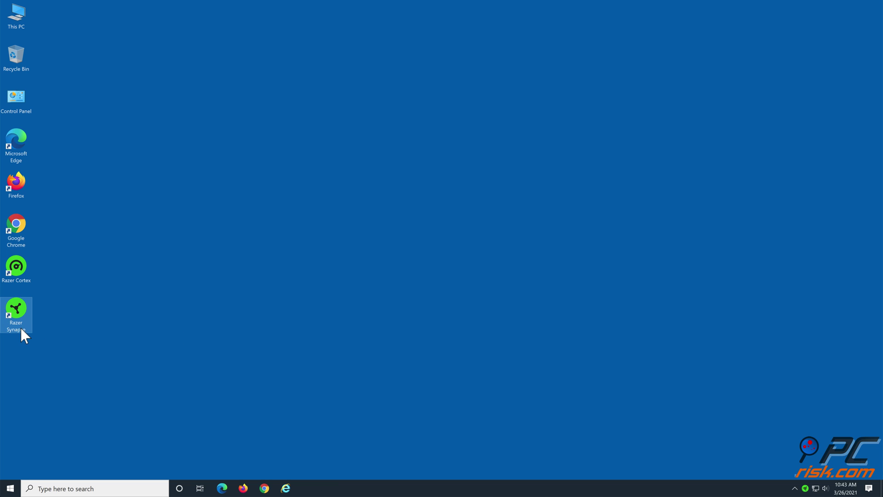
pyautogui.press('Return')
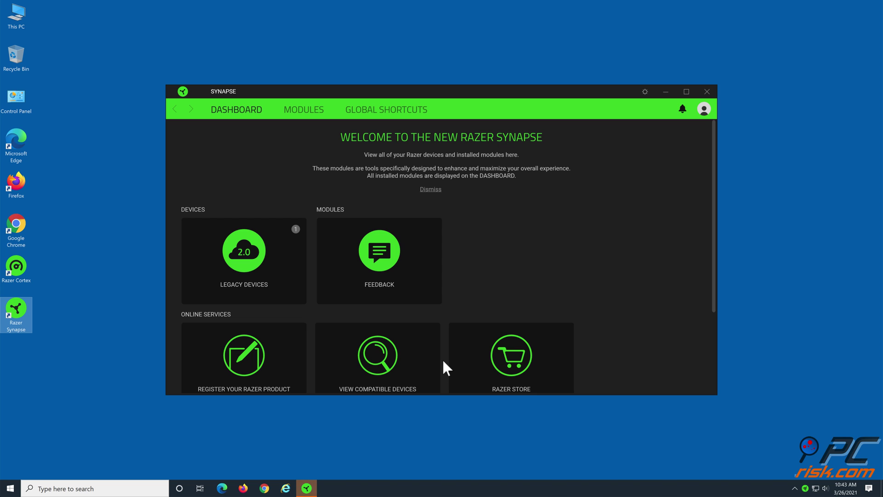
pyautogui.click(711, 93)
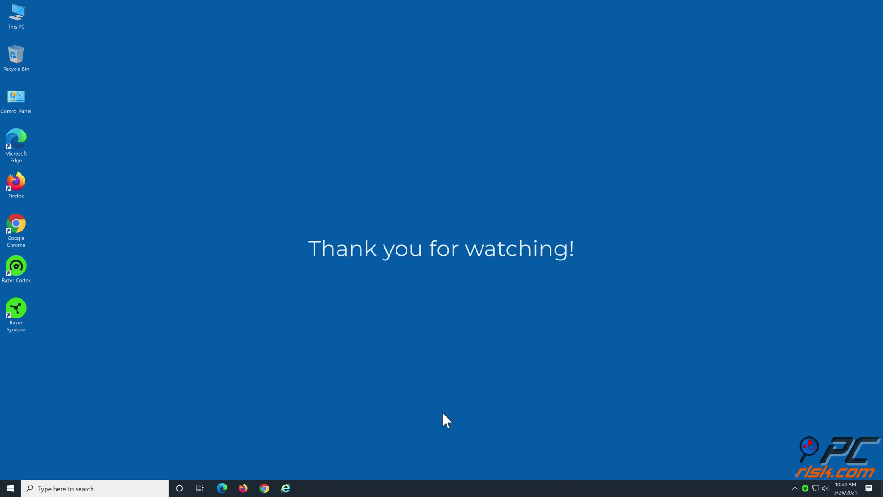